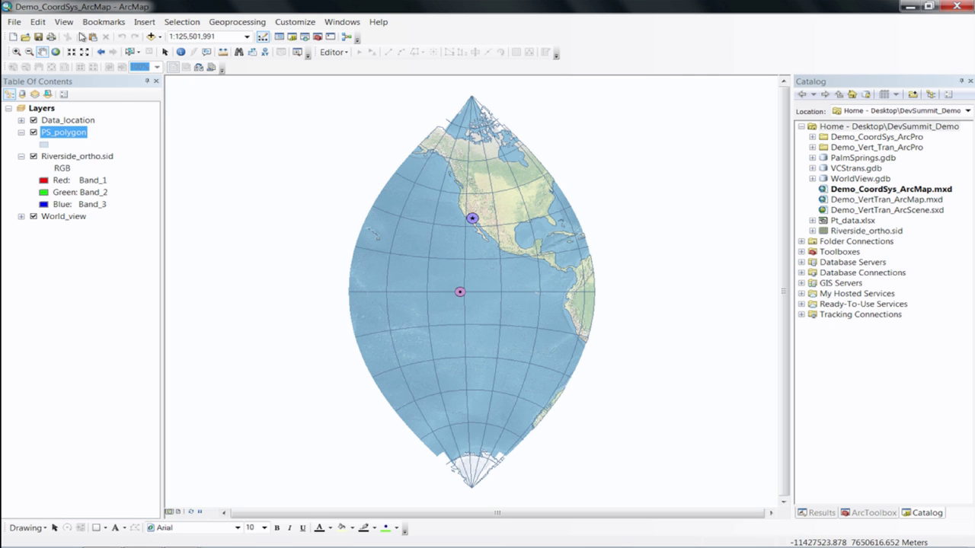
Zoom the map to the Palm Springs bookmark and dismiss the security update notification
click(99, 21)
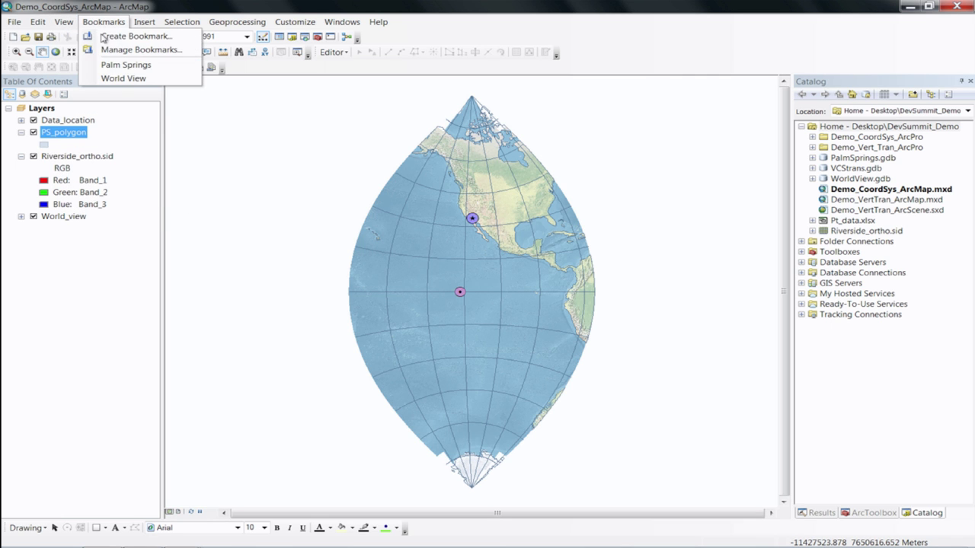
click(128, 66)
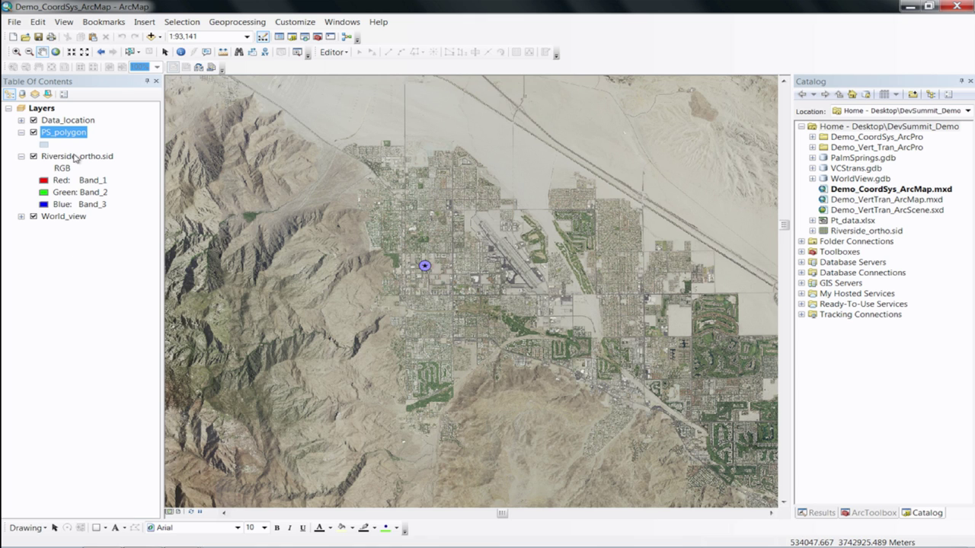
right_click(76, 156)
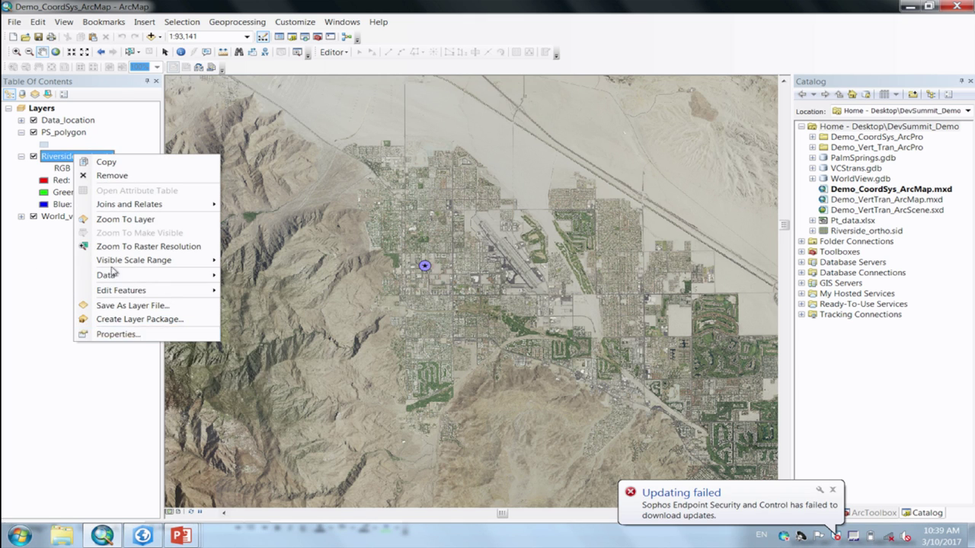
click(20, 264)
click(833, 490)
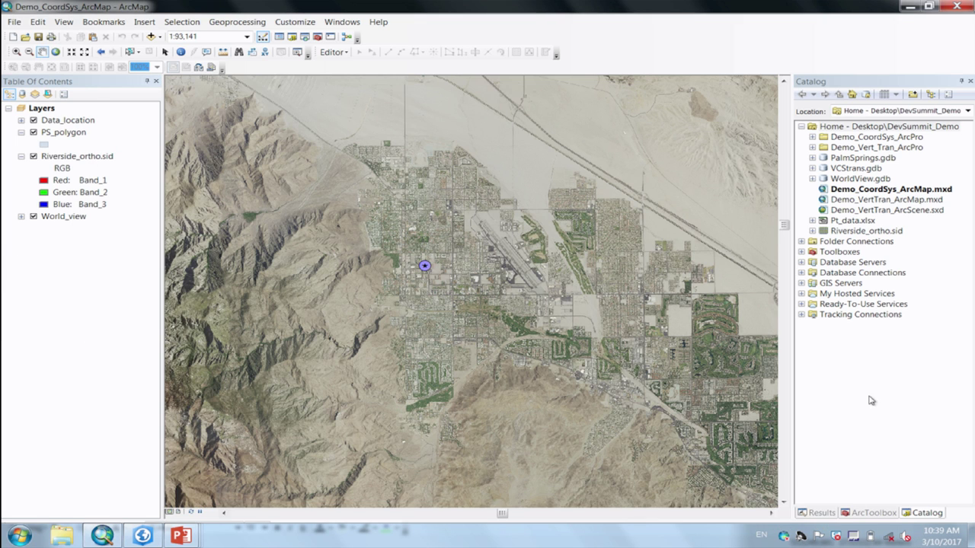
click(871, 400)
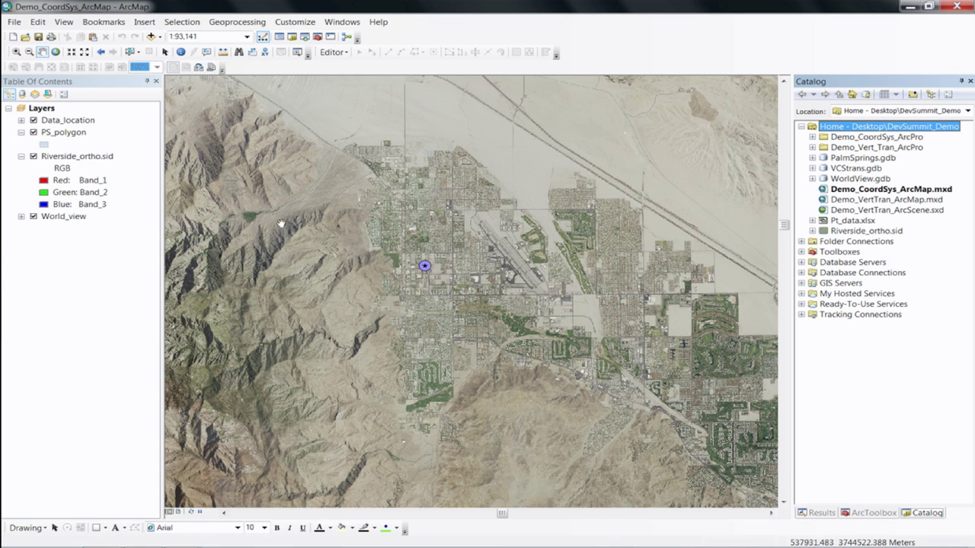
Open the dataset properties of Riverside_ortho.sid in the catalog and examine its XY and vertical coordinate system entries
click(855, 231)
right_click(853, 231)
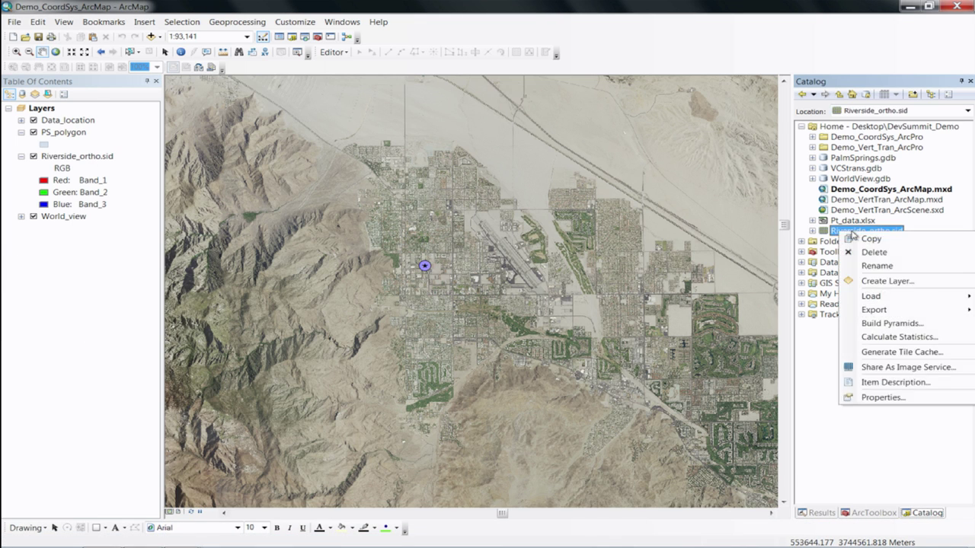
click(900, 402)
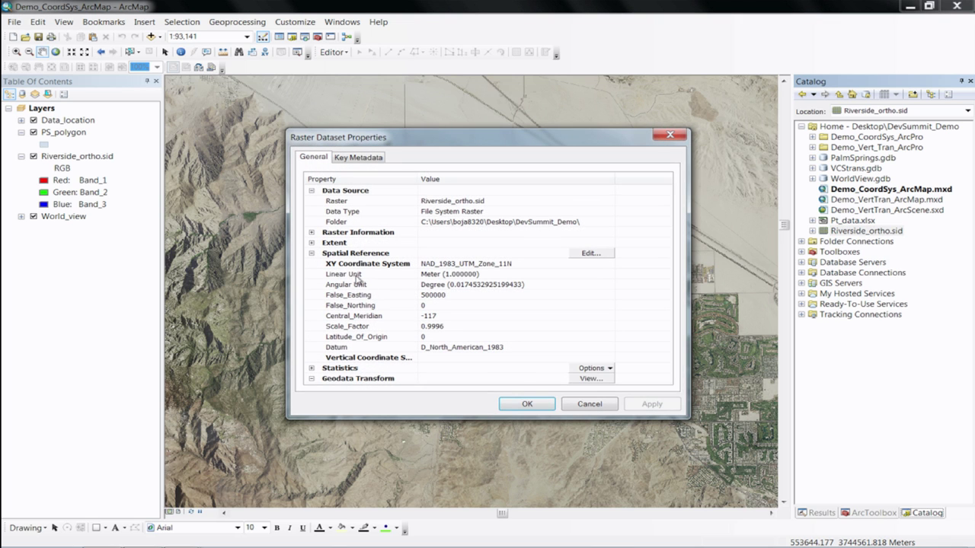
click(348, 253)
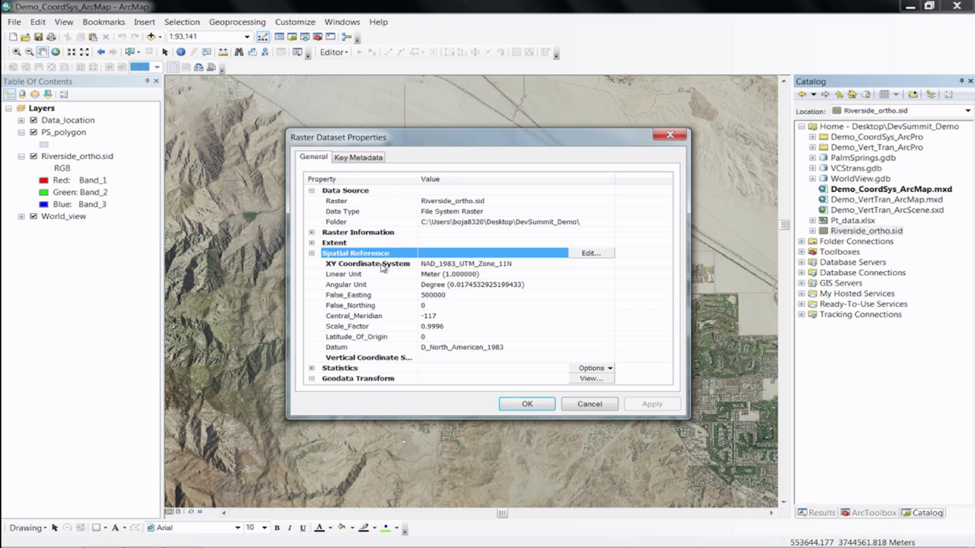
click(382, 264)
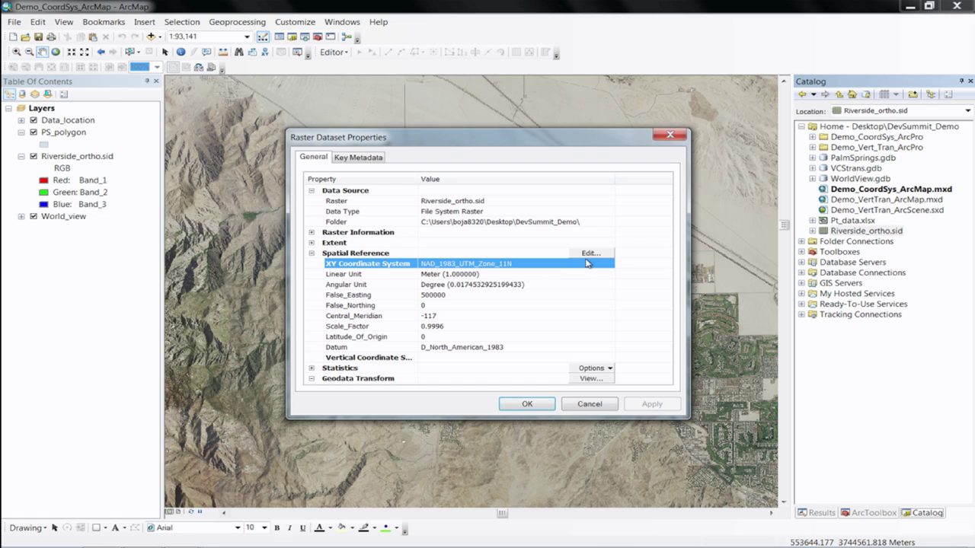
click(370, 358)
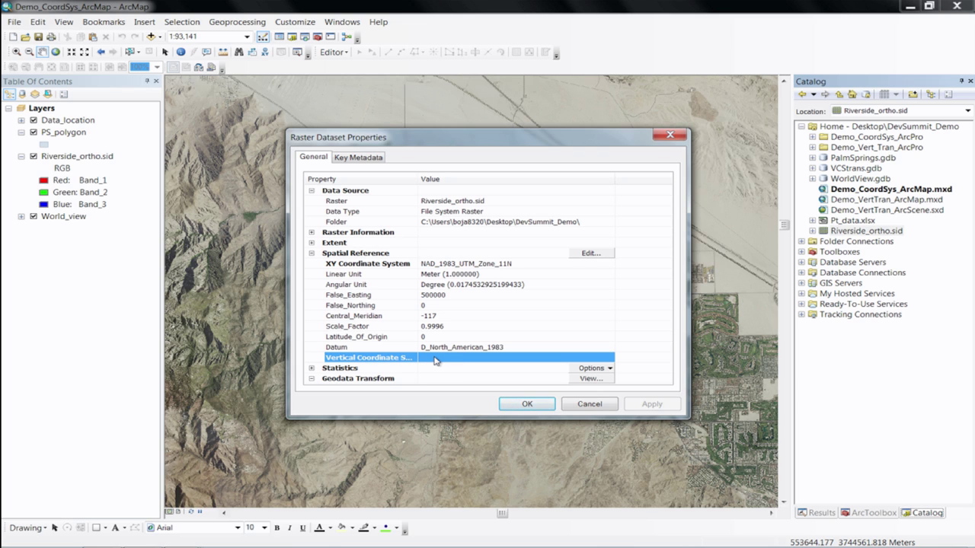
Examine the projection and geographic coordinate system in the raster's spatial reference details, leaving the dataset unchanged
click(591, 254)
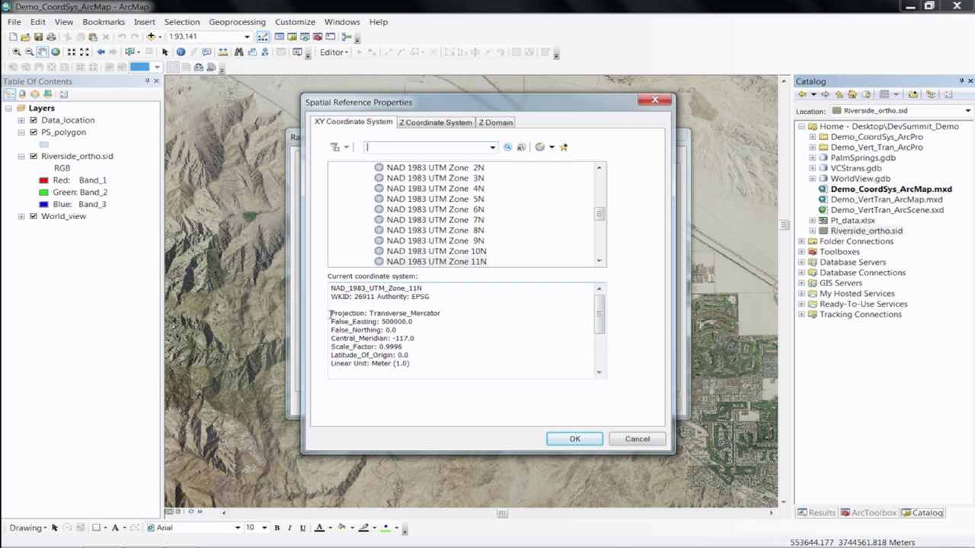
drag(330, 313, 493, 316)
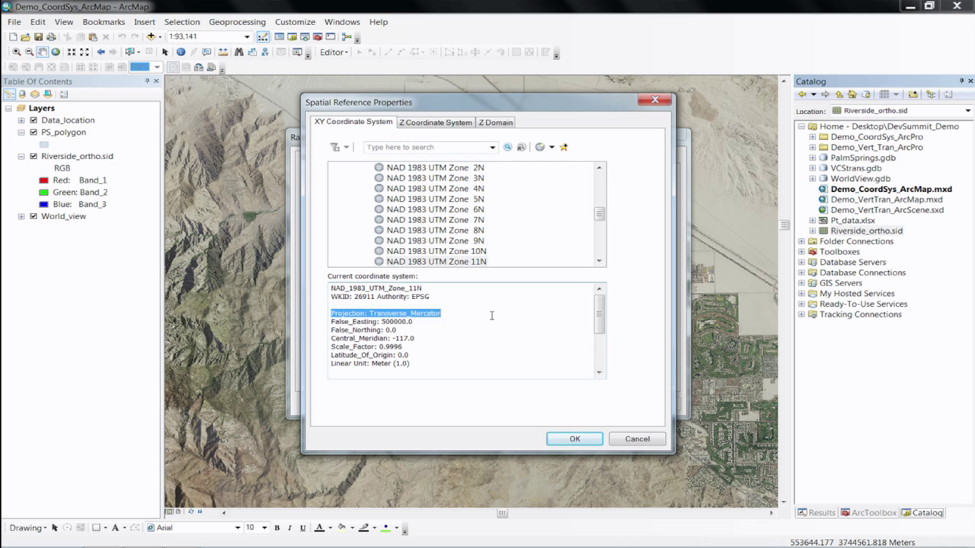
drag(598, 306, 599, 325)
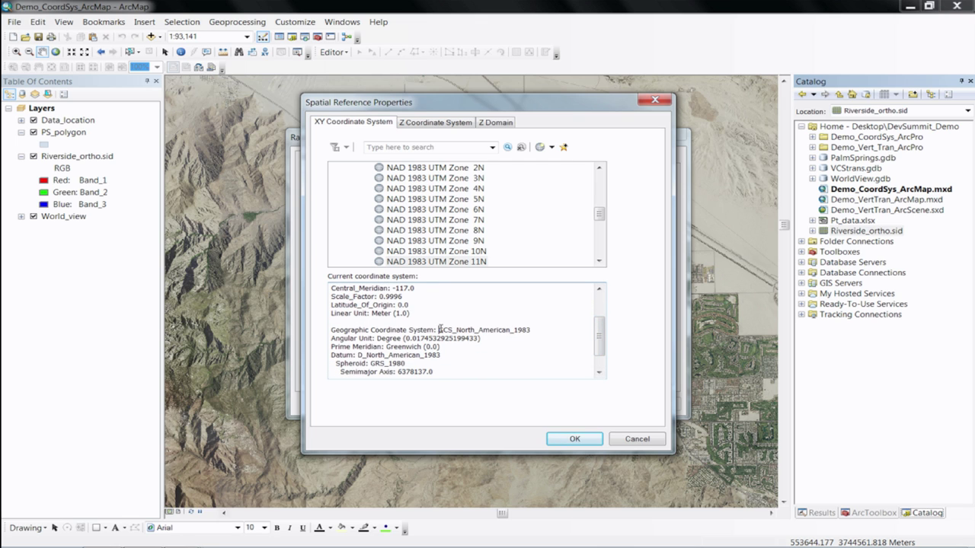
drag(439, 329, 546, 329)
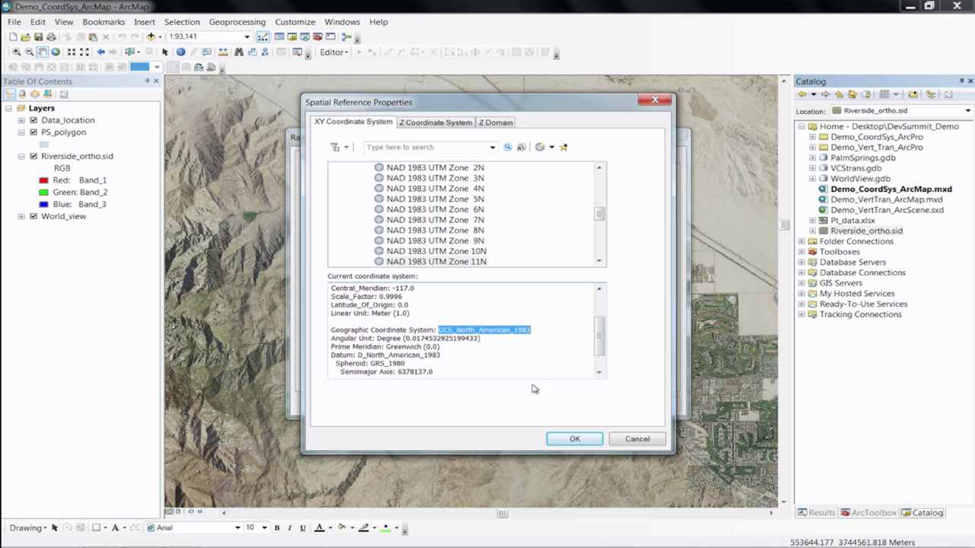
click(641, 441)
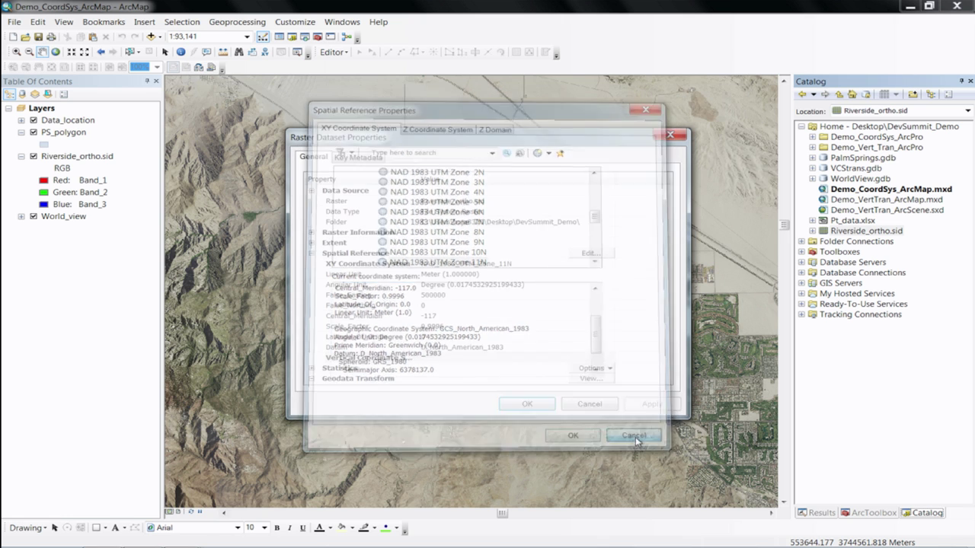
click(589, 405)
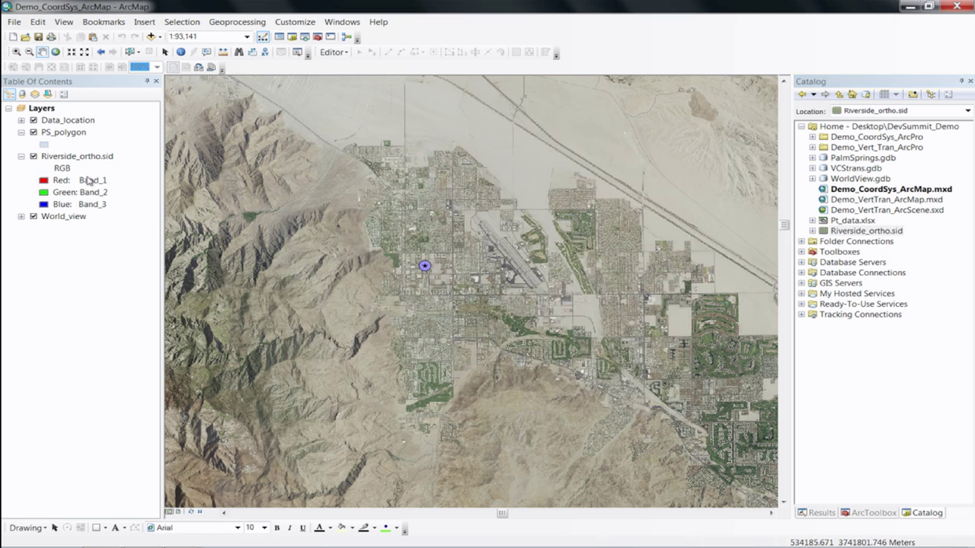
Check the data source and coordinate system information in the PS_polygon layer's properties
right_click(61, 131)
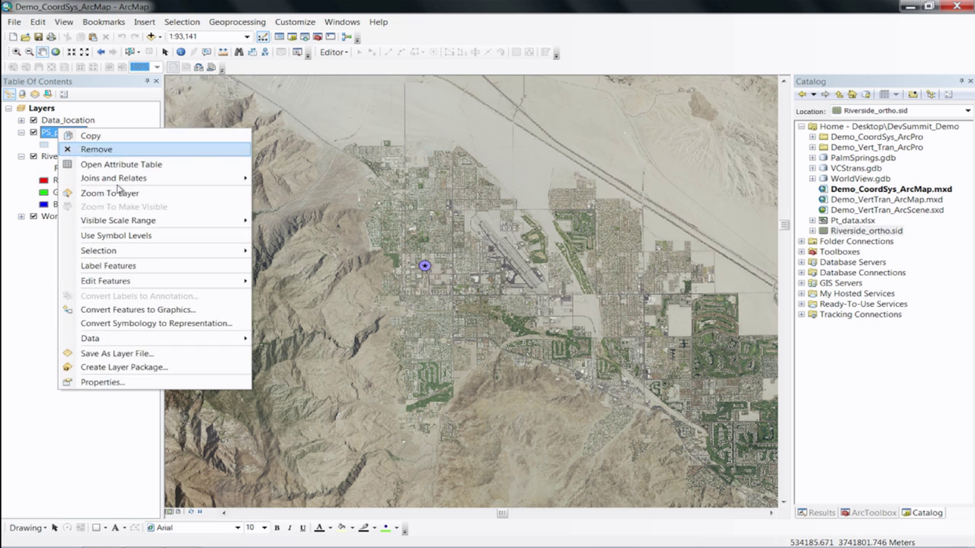
click(128, 381)
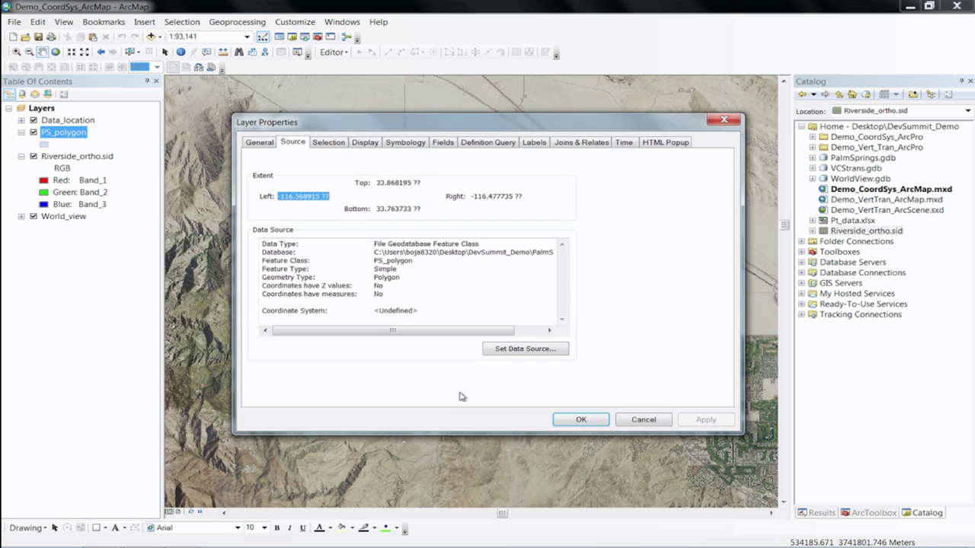
click(644, 420)
Inspect the XY coordinate system of the PS_polygon feature class inside PalmSprings.gdb, without changing it
click(812, 157)
click(863, 200)
right_click(862, 200)
click(867, 341)
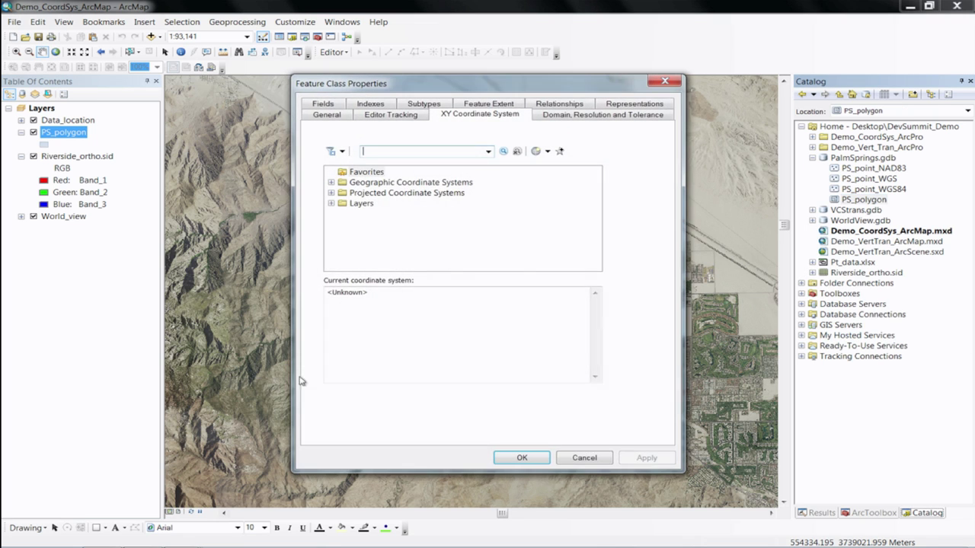
drag(387, 295, 320, 297)
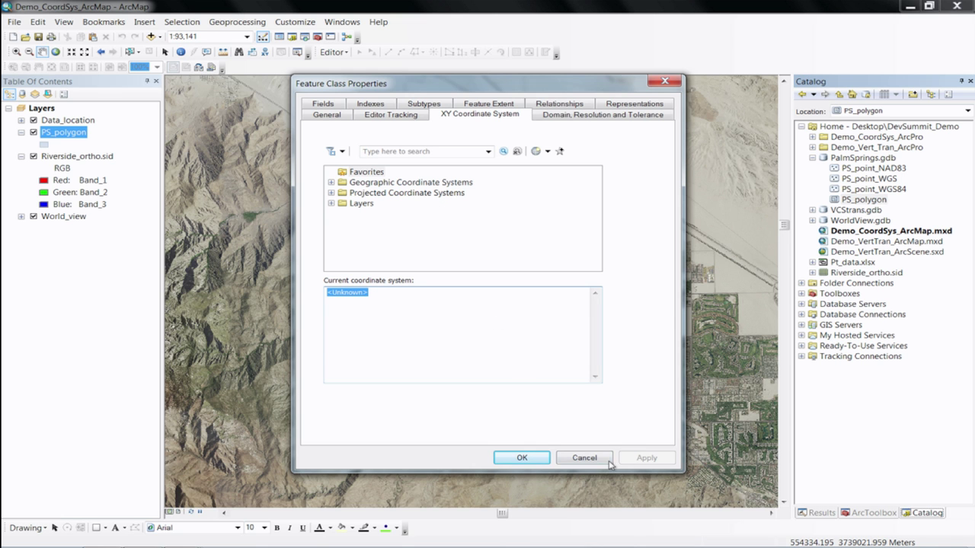
click(584, 458)
Examine the extent coordinates of the PS_polygon layer in its source properties to judge which units they use
right_click(59, 134)
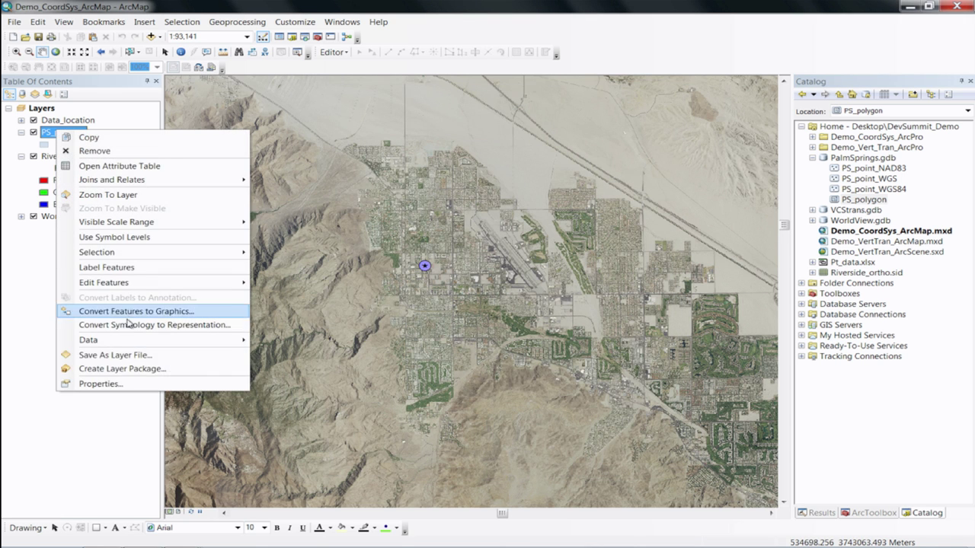
click(152, 383)
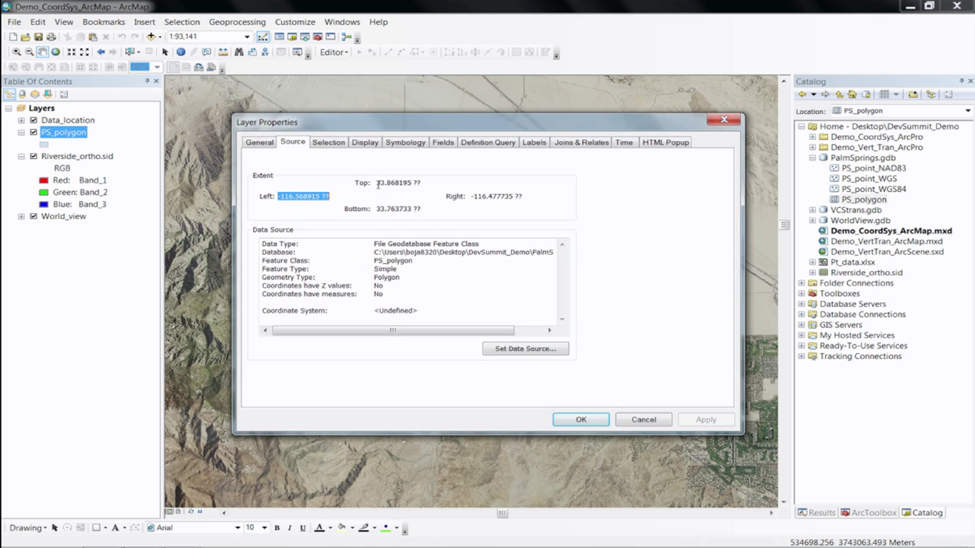
drag(376, 183, 414, 184)
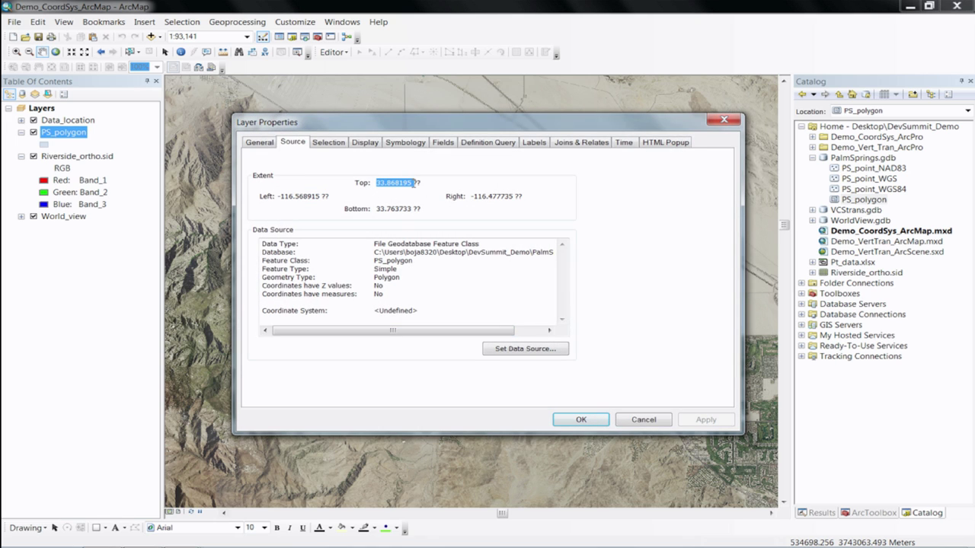
drag(377, 209, 402, 184)
drag(287, 196, 300, 197)
drag(376, 183, 414, 184)
click(629, 423)
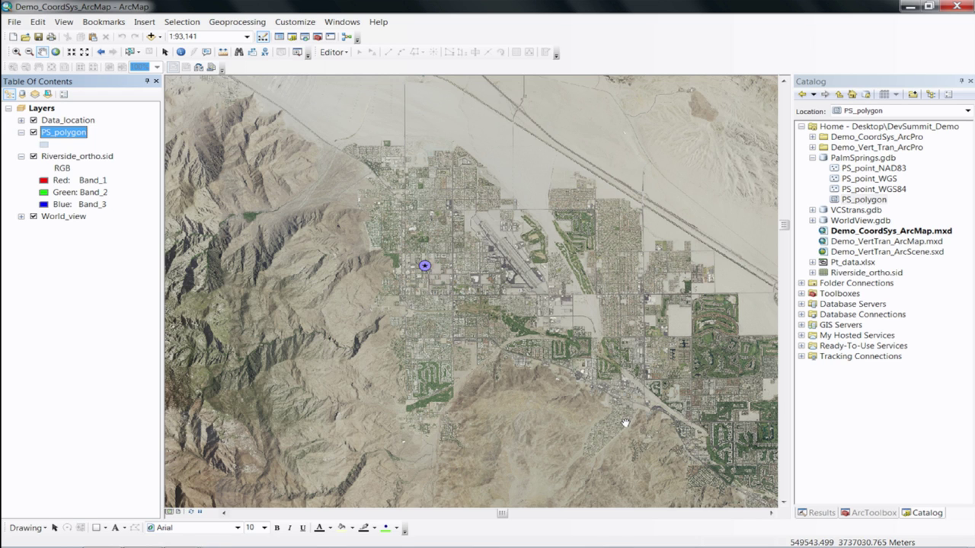
Start the Define Projection tool from the Projections and Transformations toolset with PS_polygon as the input dataset
click(869, 515)
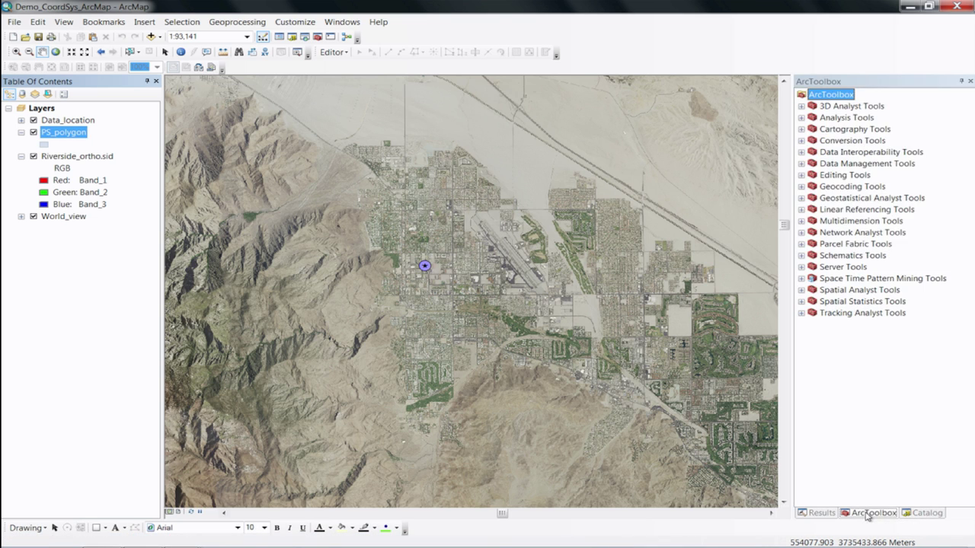
click(802, 166)
click(877, 162)
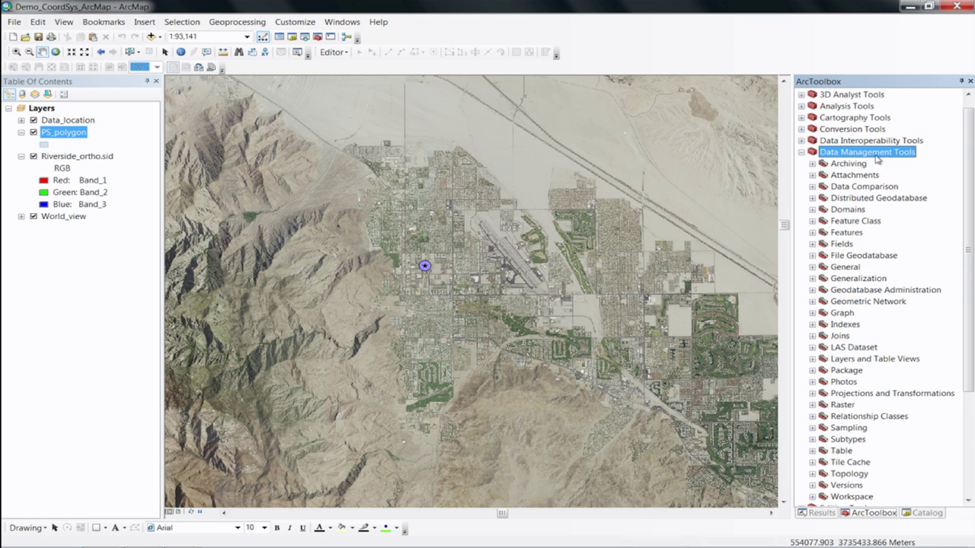
scroll(890, 301, down, 3)
click(879, 294)
click(812, 290)
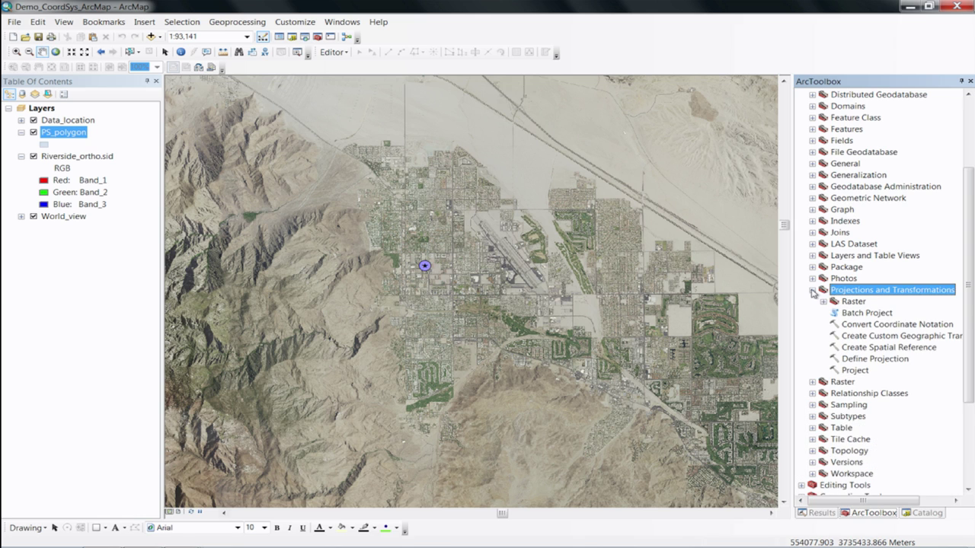
double_click(861, 360)
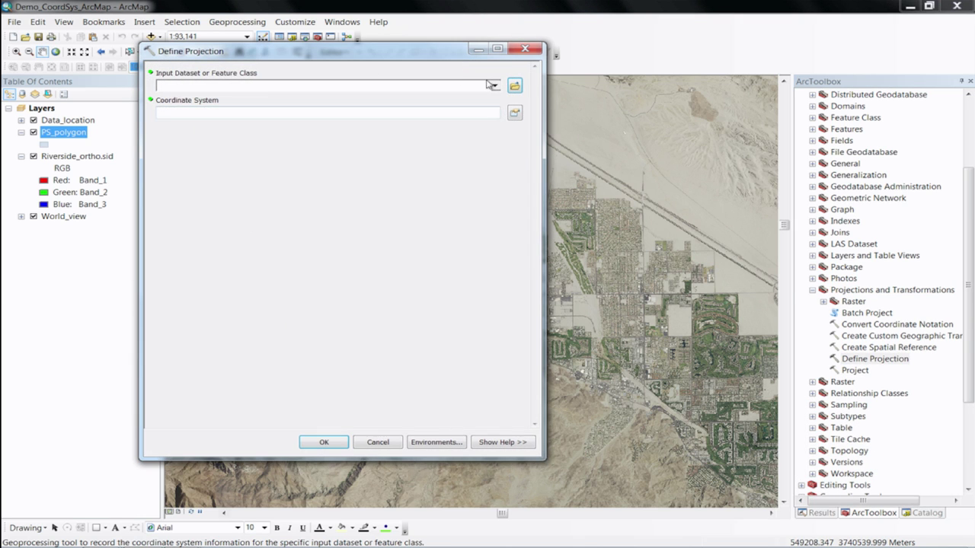
click(492, 86)
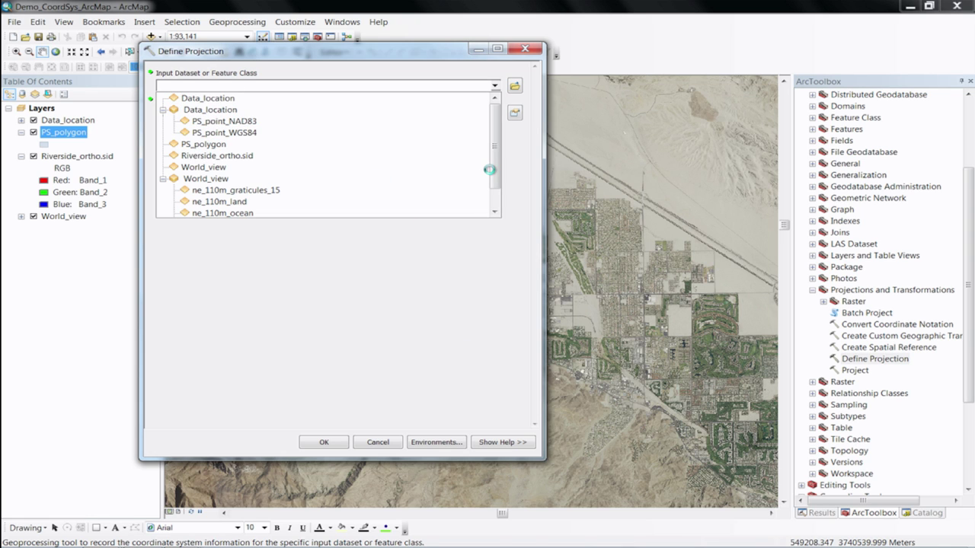
click(229, 142)
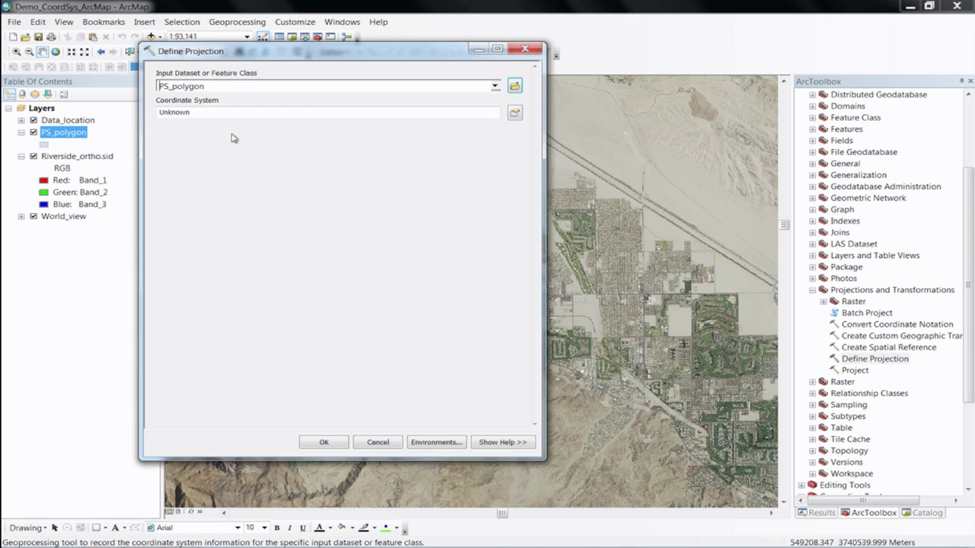
Assign the geographic coordinate system WGS 1984 to PS_polygon and run the Define Projection tool
click(515, 114)
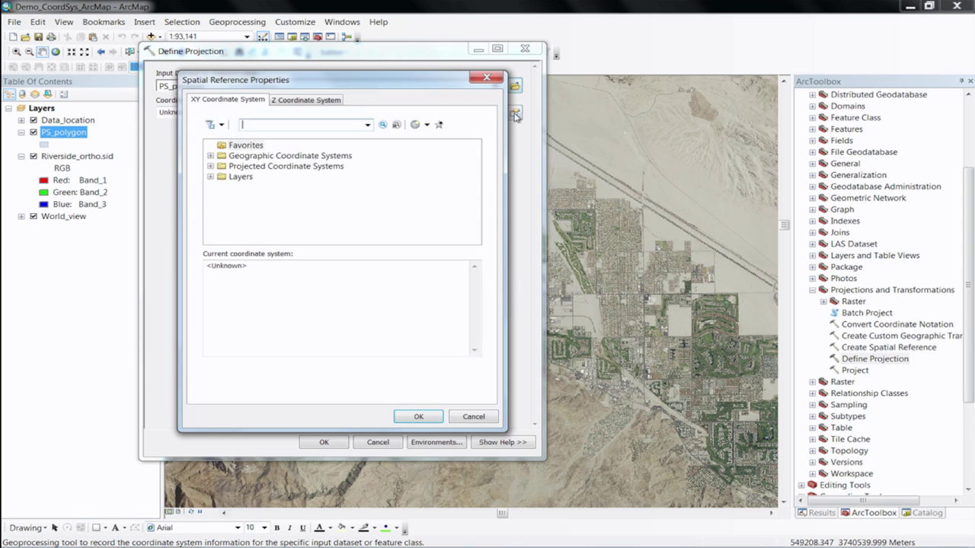
click(211, 156)
click(244, 148)
scroll(305, 191, down, 2)
scroll(303, 193, down, 1)
click(267, 219)
click(222, 220)
scroll(281, 210, down, 1)
scroll(284, 211, down, 1)
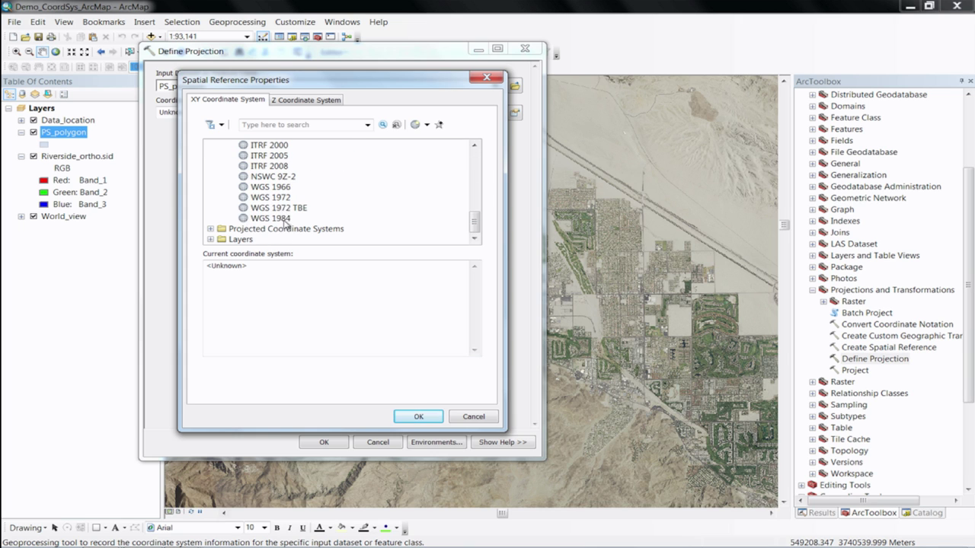
click(274, 219)
click(418, 417)
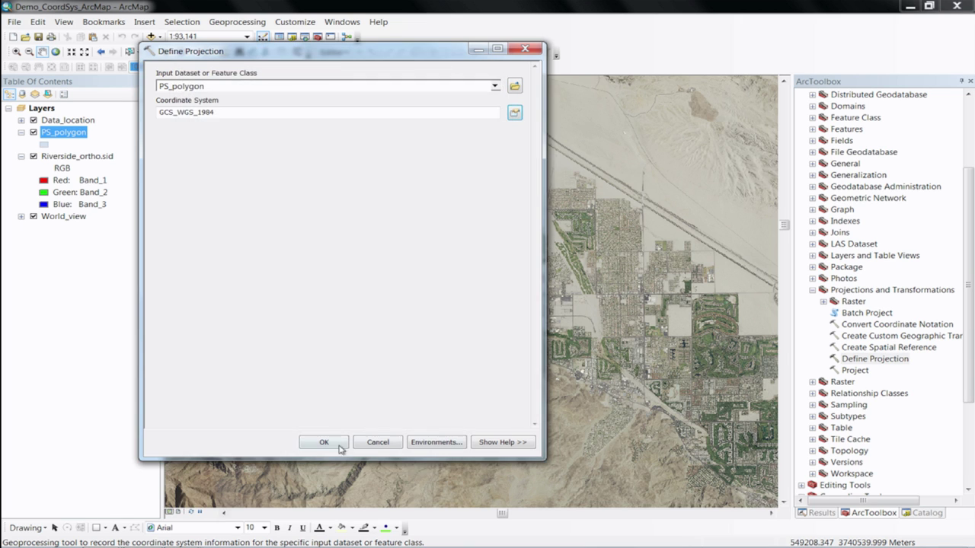
click(326, 442)
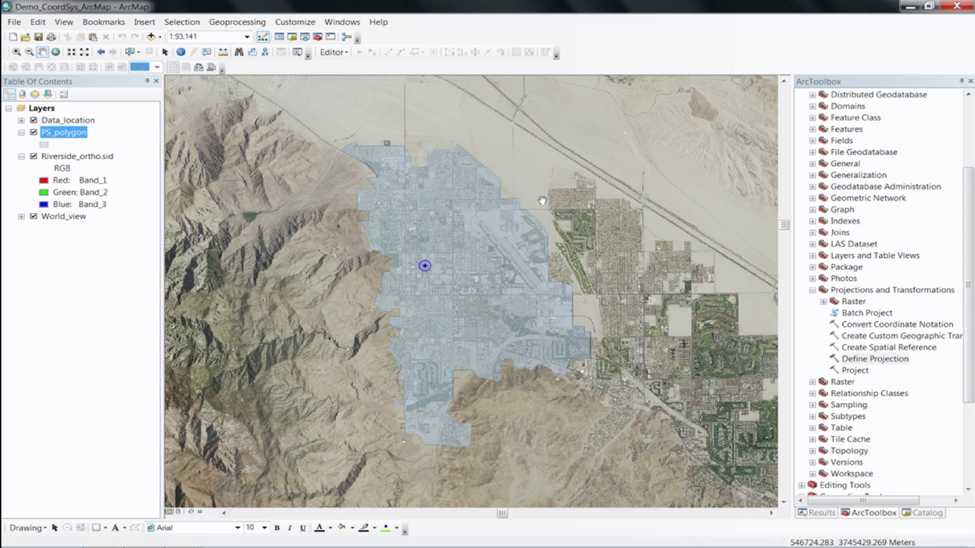
Review the data frame's geographic transformations available from GCS_WGS_1984 into GCS_North_American_1983 without changing the coordinate system settings
right_click(35, 111)
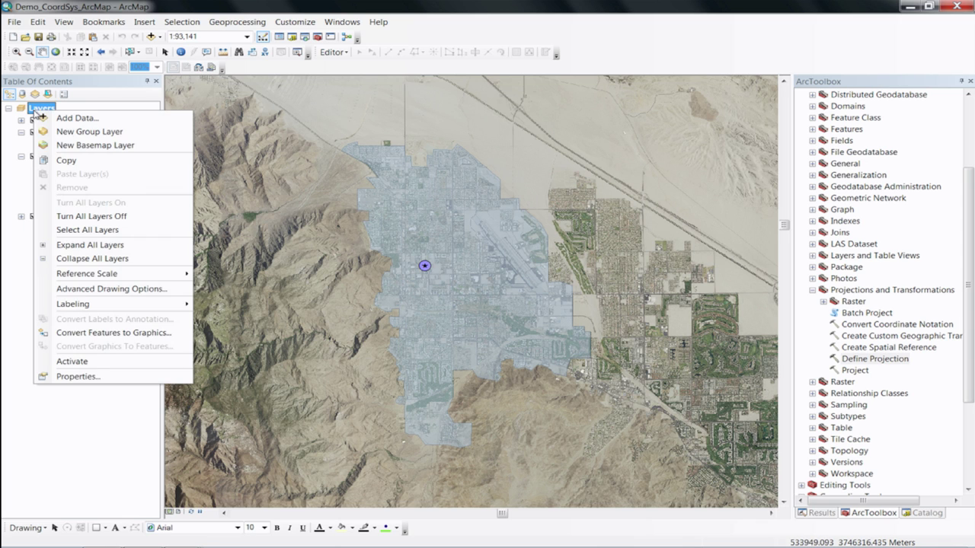
click(129, 377)
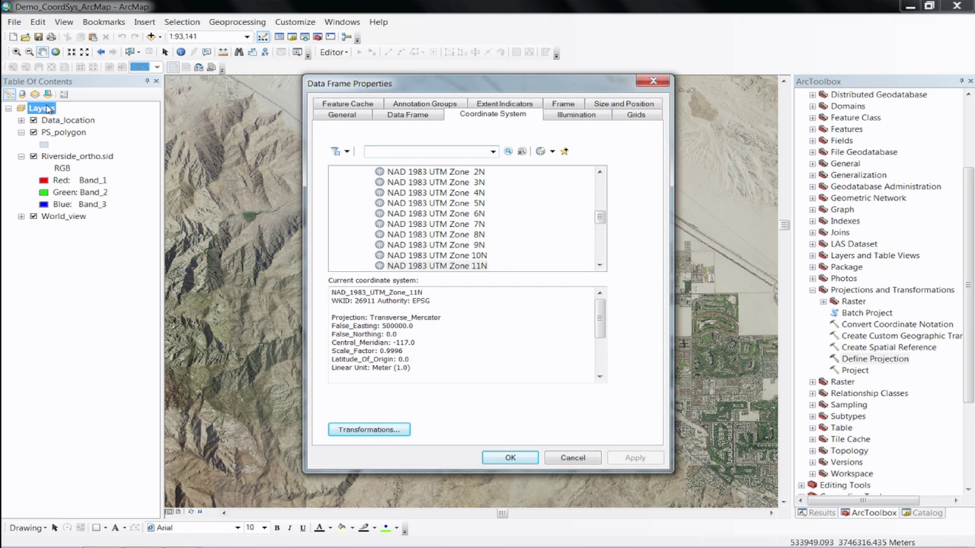
click(403, 431)
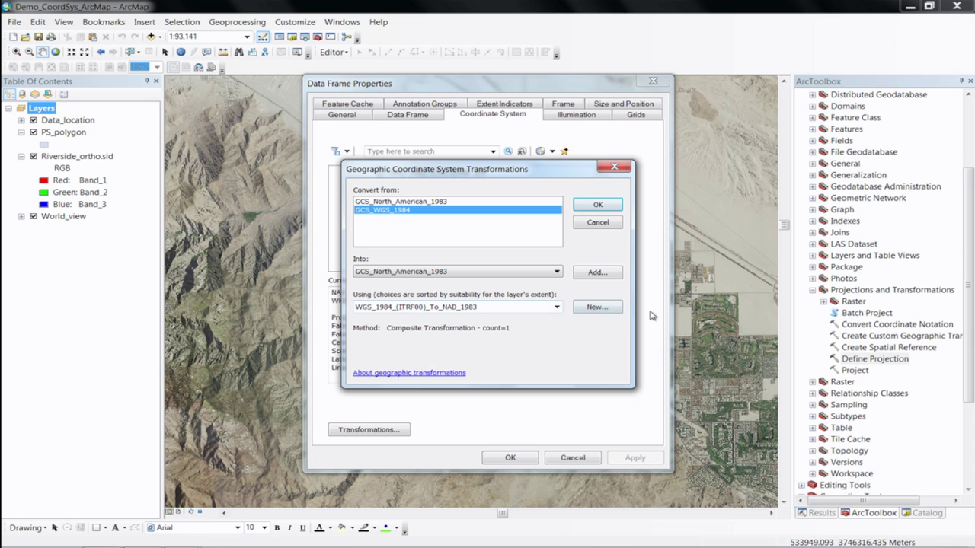
click(556, 307)
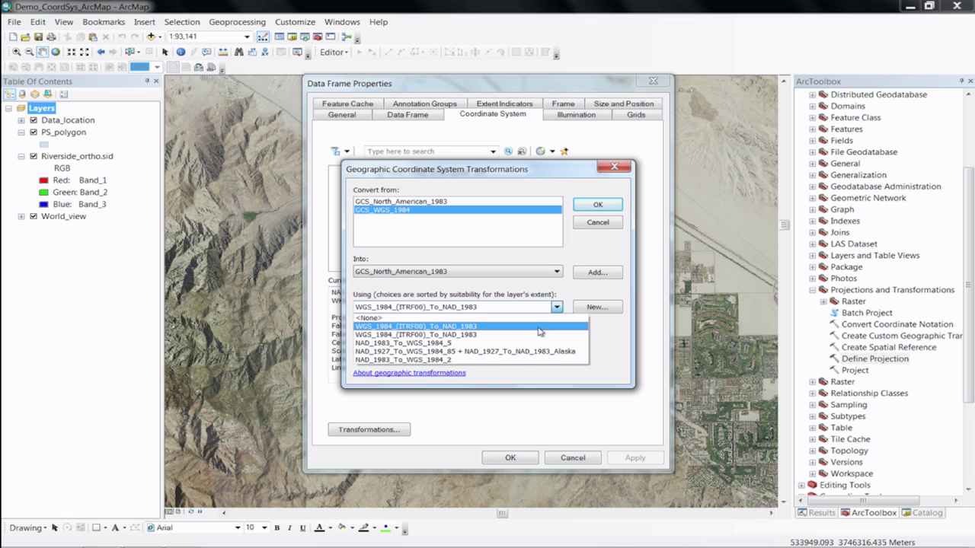
click(540, 331)
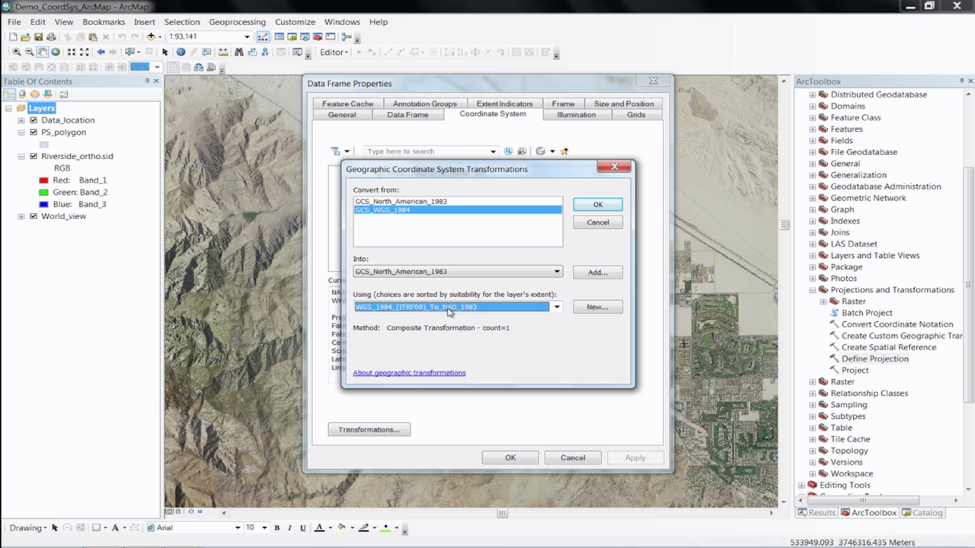
click(607, 226)
click(573, 457)
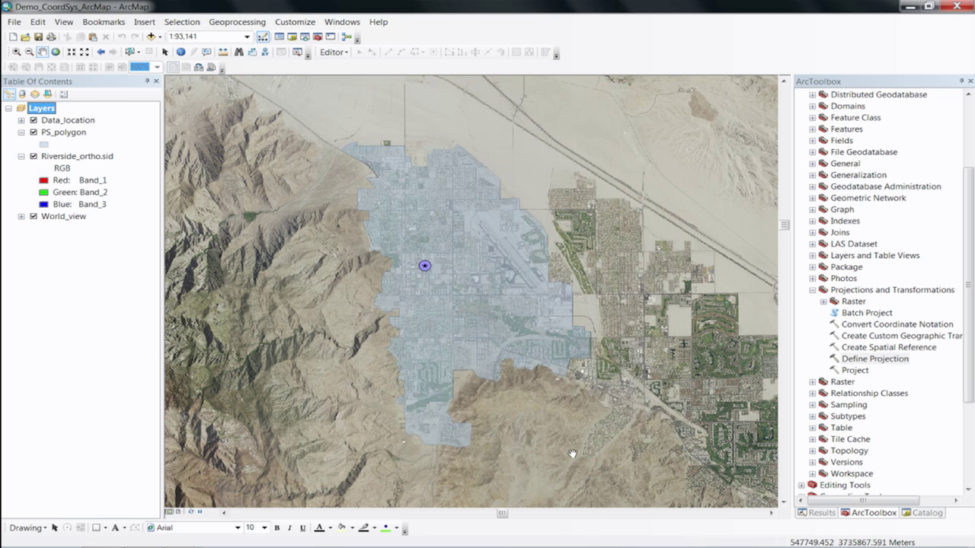
Advance the presentation to the Vertical Transformations demo slide and switch to the Demo_Vert_Tran_ArcPro project in ArcGIS Pro
key(super+Tab)
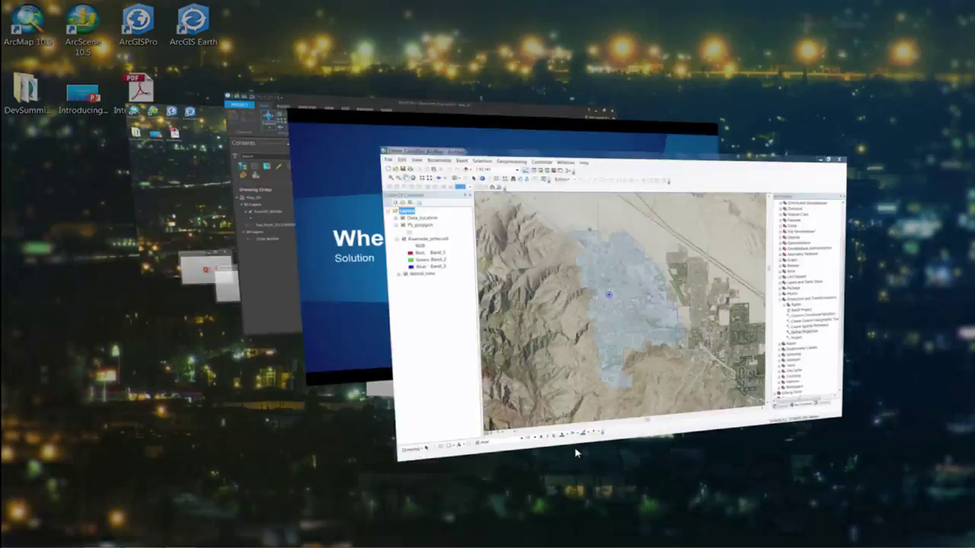
key(super+Tab)
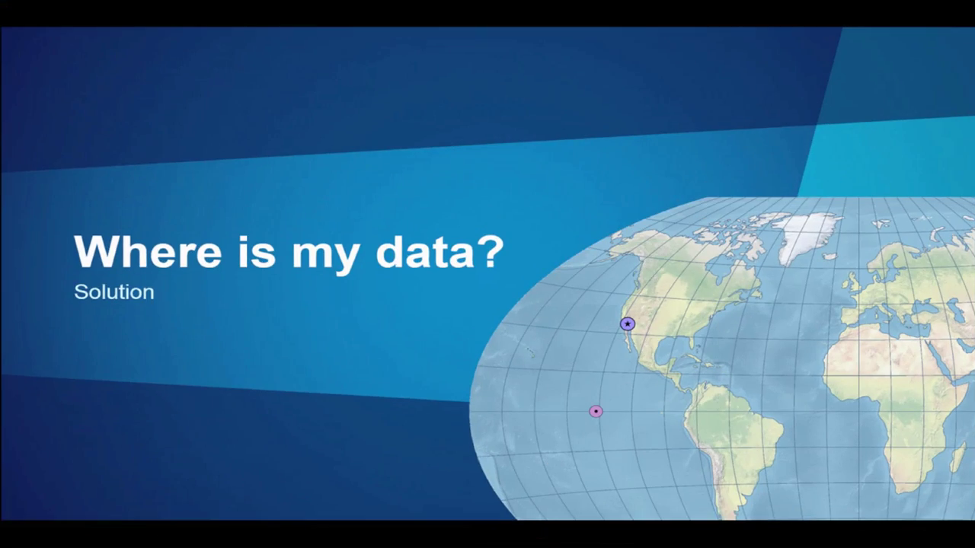
key(Right)
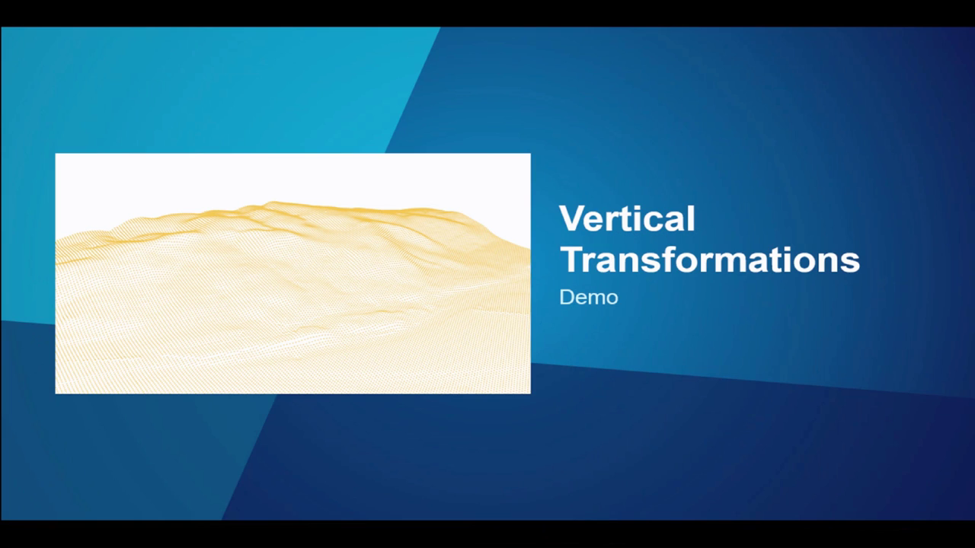
key(super+Tab)
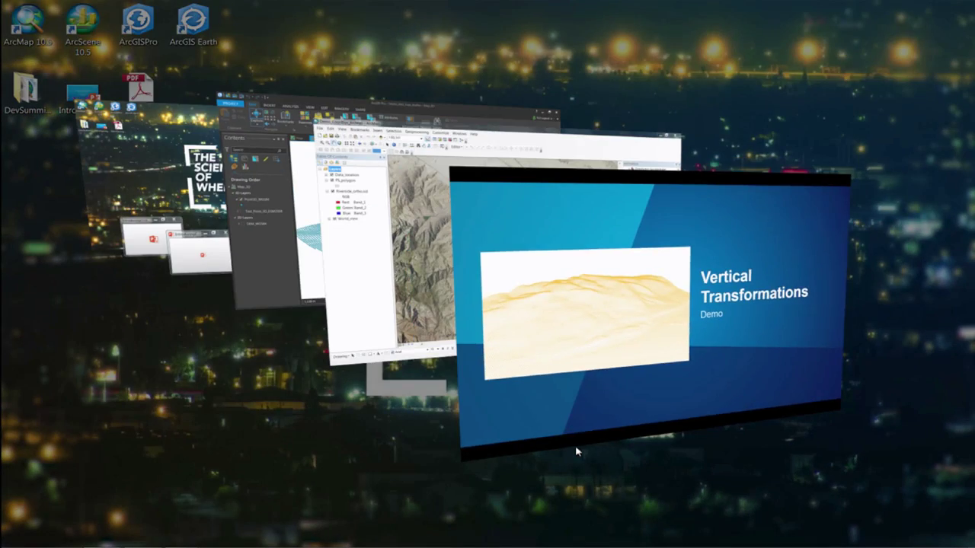
key(Tab)
key(Tab)
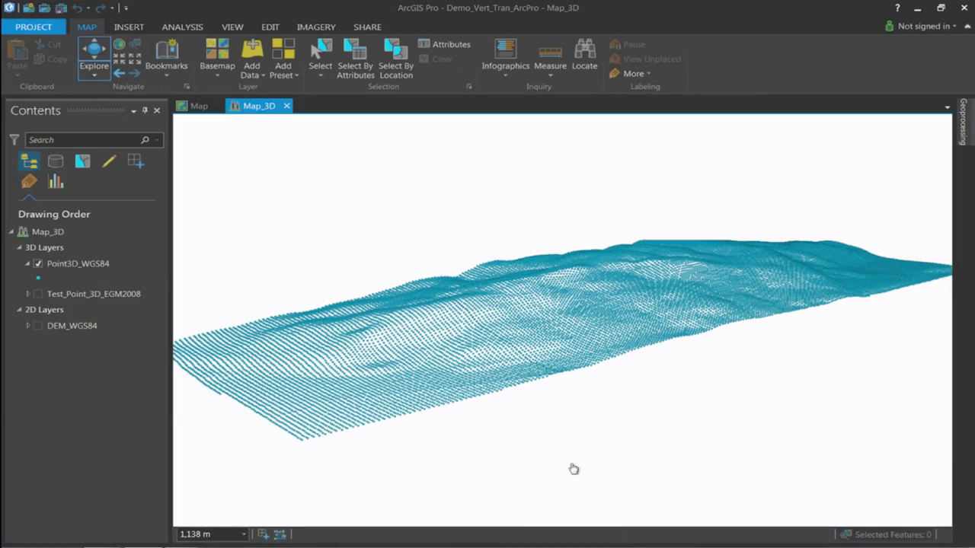
Examine the Point3D_WGS84 points in the 3D scene and the layer's geographic and vertical coordinate systems in its source properties, without changing them
drag(398, 330, 400, 329)
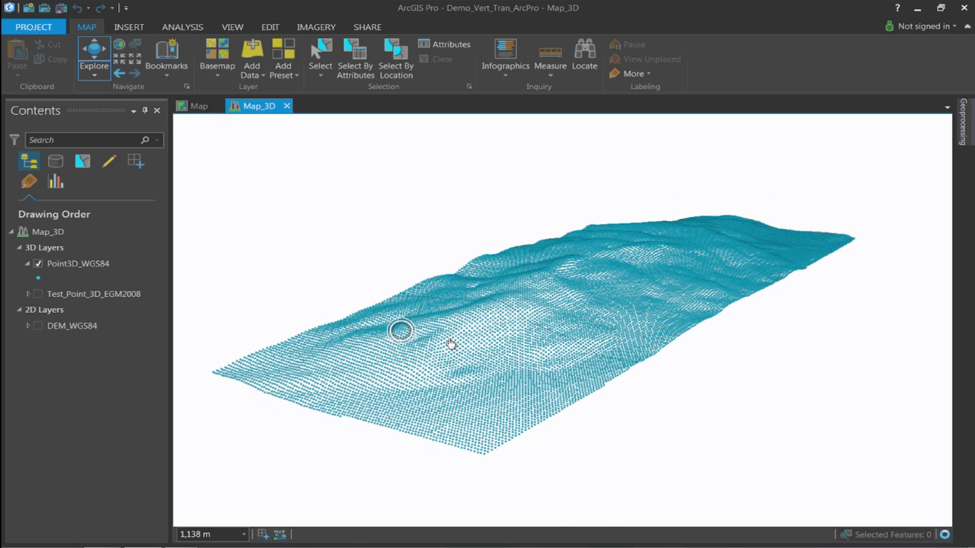
drag(517, 356, 503, 339)
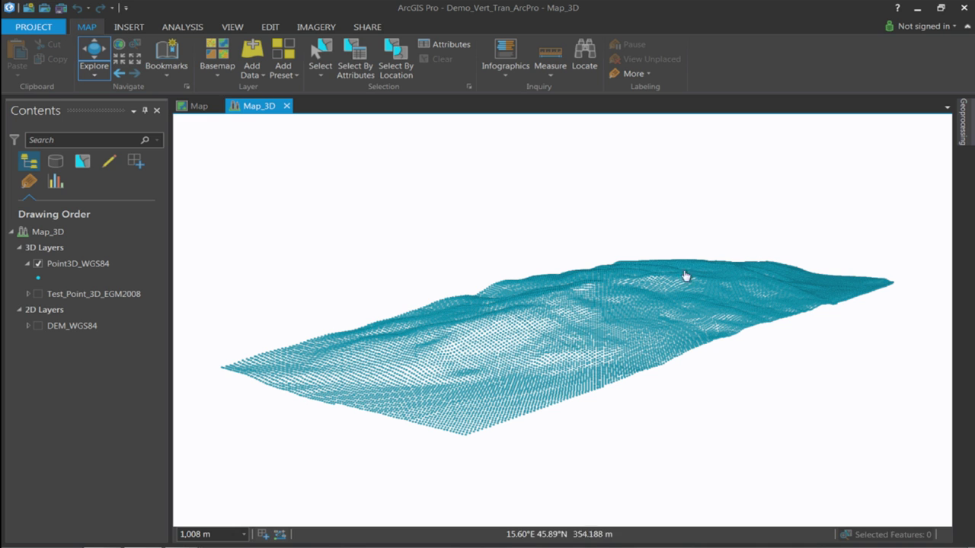
drag(561, 320, 541, 333)
right_click(74, 264)
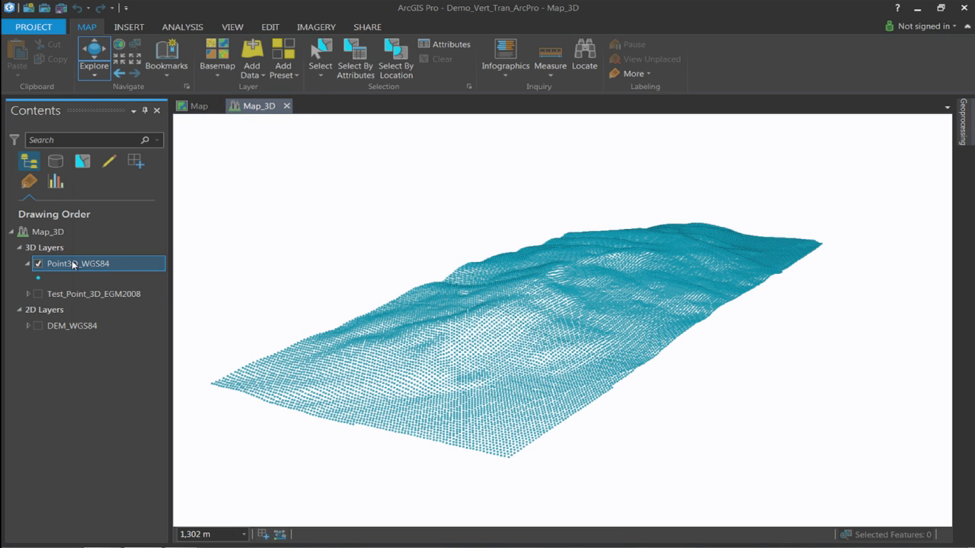
click(122, 537)
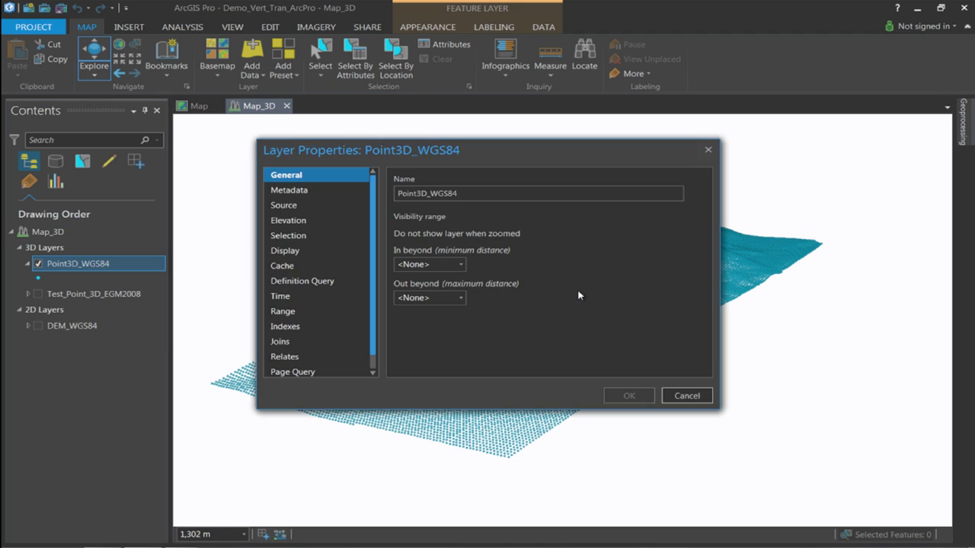
click(302, 206)
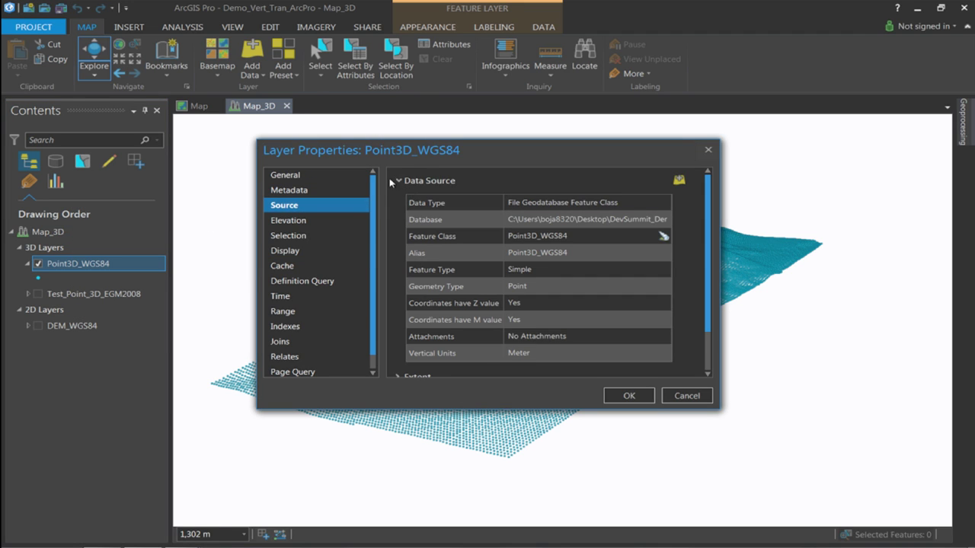
click(428, 180)
click(409, 224)
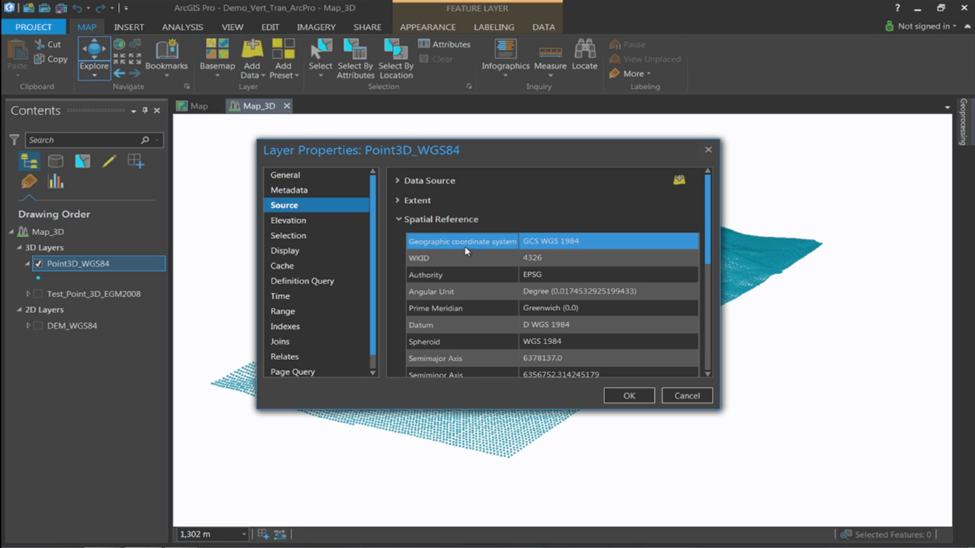
scroll(495, 232, down, 5)
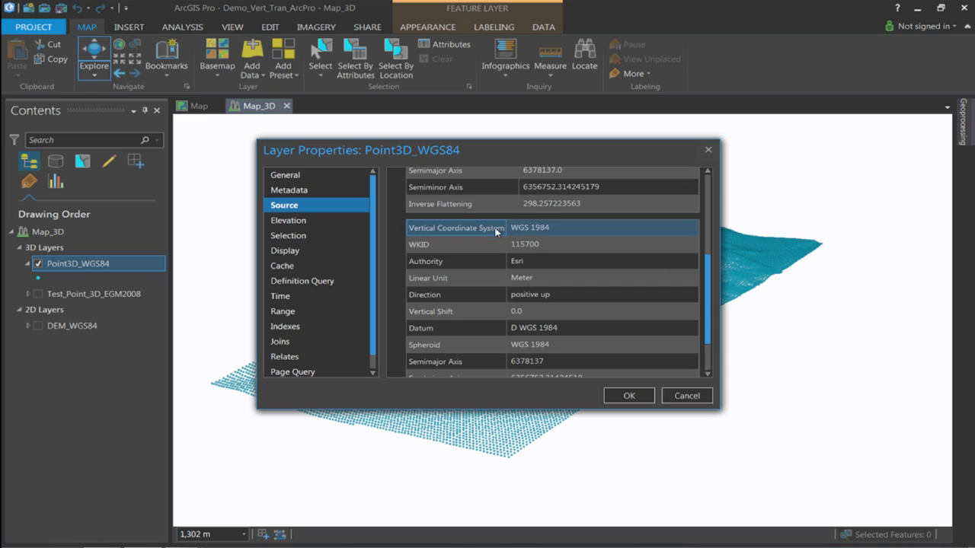
scroll(492, 267, down, 2)
scroll(488, 229, up, 3)
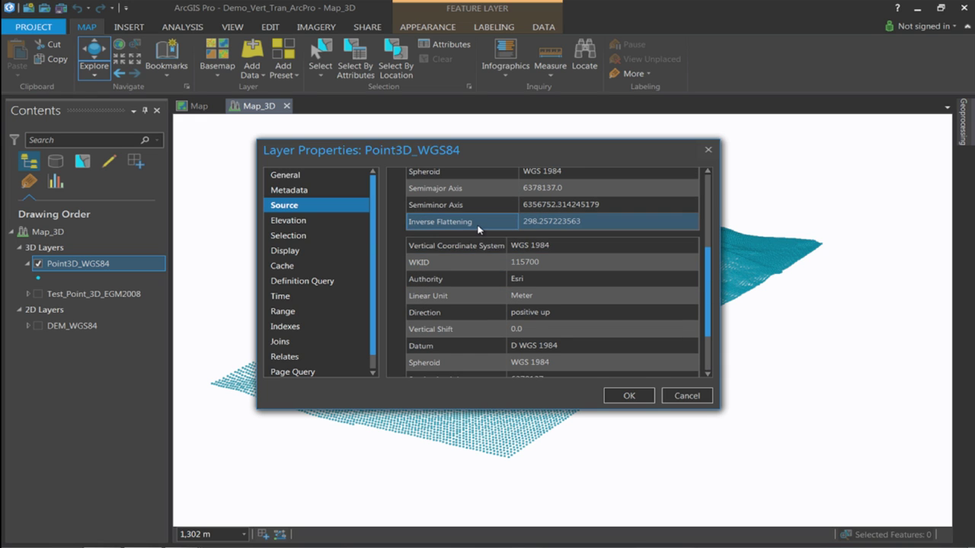
click(457, 245)
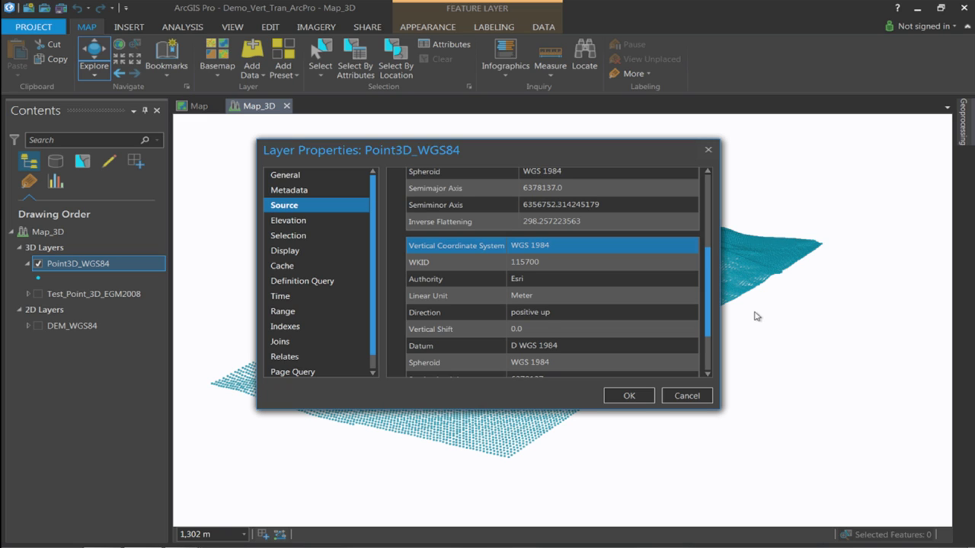
click(687, 396)
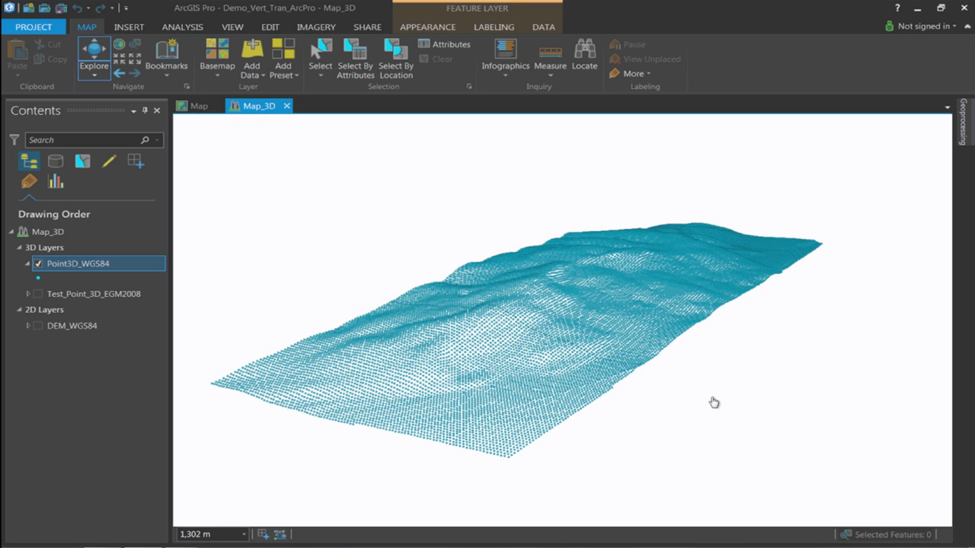
Keep the geoprocessing toolboxes docked open and start the Project tool from the Projections and Transformations toolset in Data Management Tools
click(961, 122)
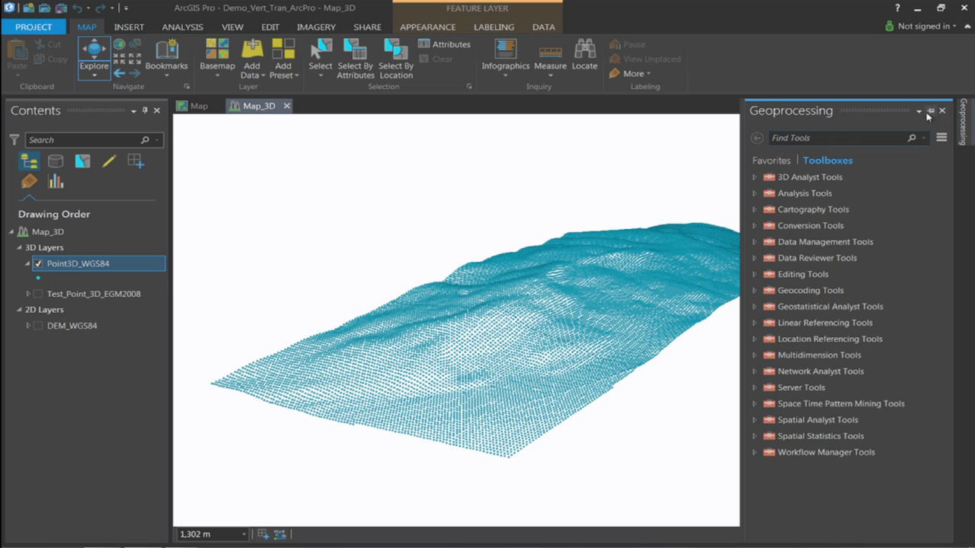
click(929, 112)
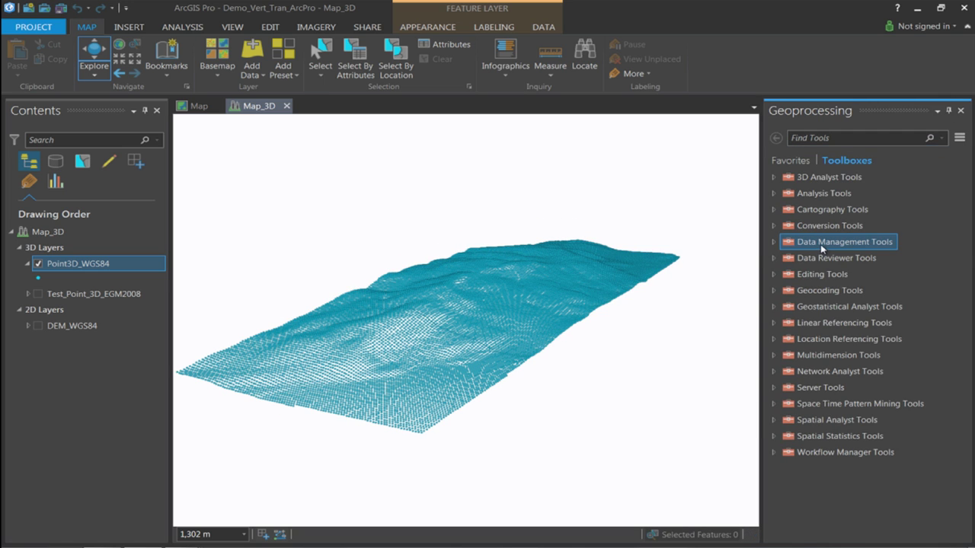
click(821, 248)
scroll(845, 342, down, 5)
click(848, 394)
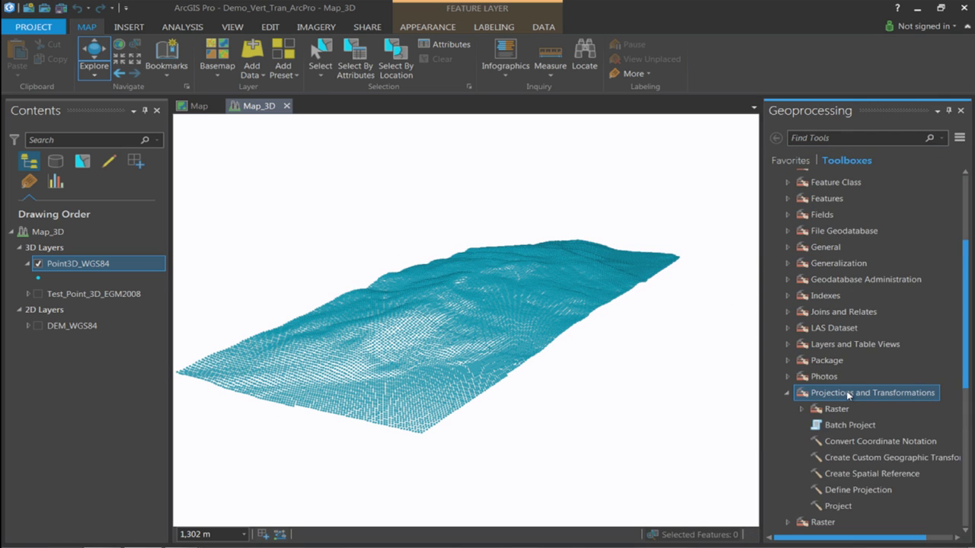
scroll(848, 395, down, 2)
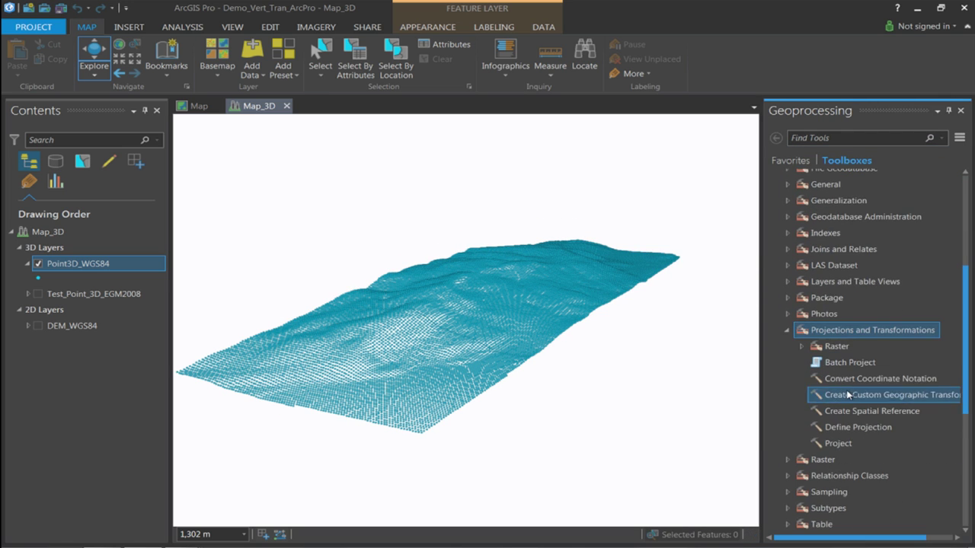
double_click(832, 444)
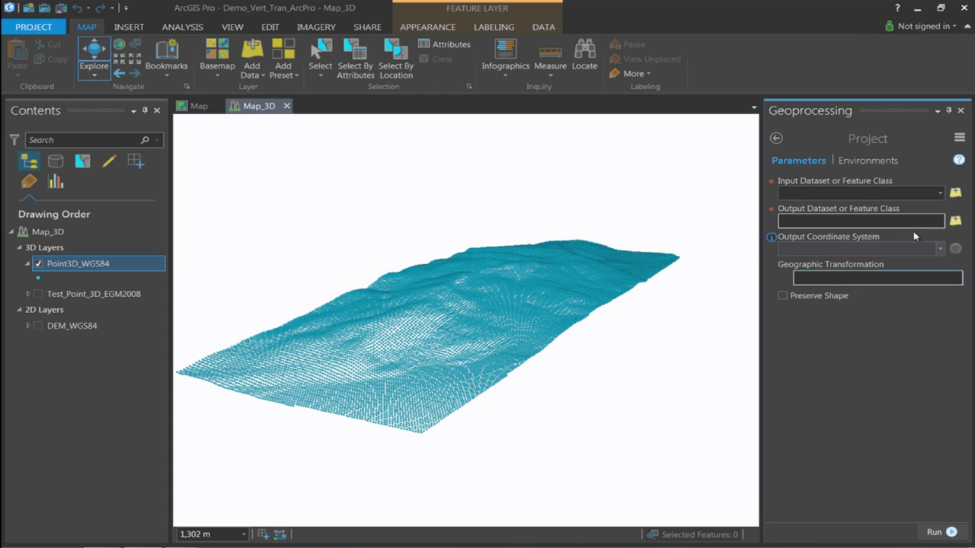
Set Point3D_WGS84 as the Project tool's input and name the output feature class Point3D_EGM2008
click(941, 194)
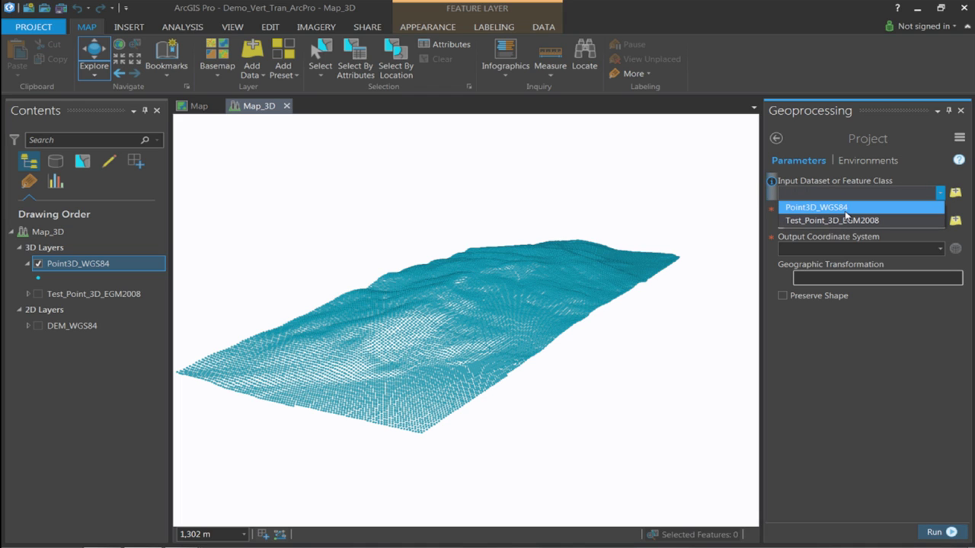
click(838, 208)
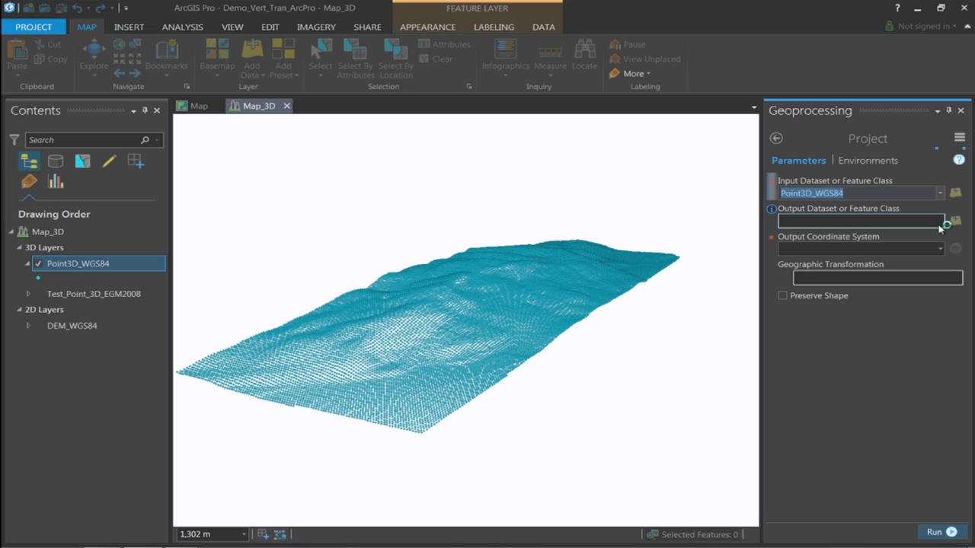
click(883, 221)
drag(882, 221, 956, 223)
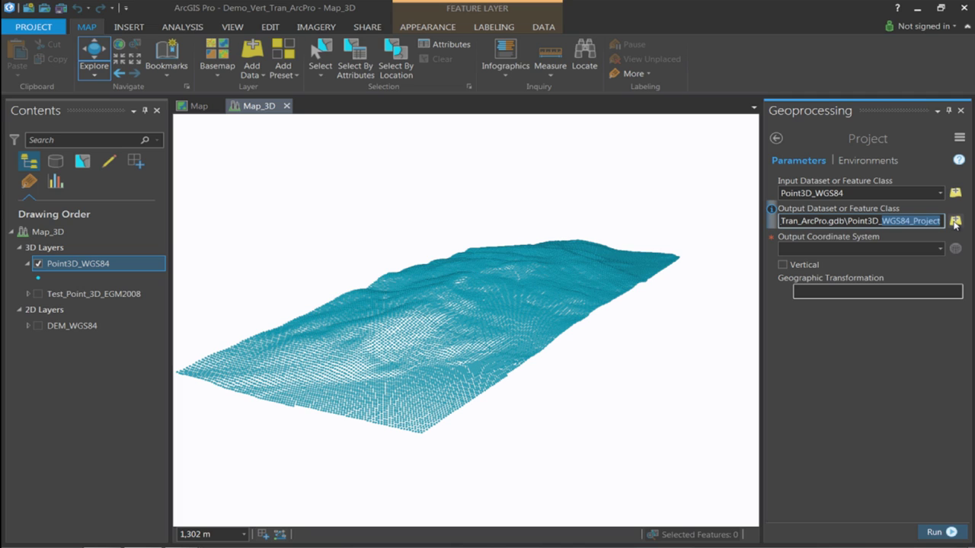
text(EGM)
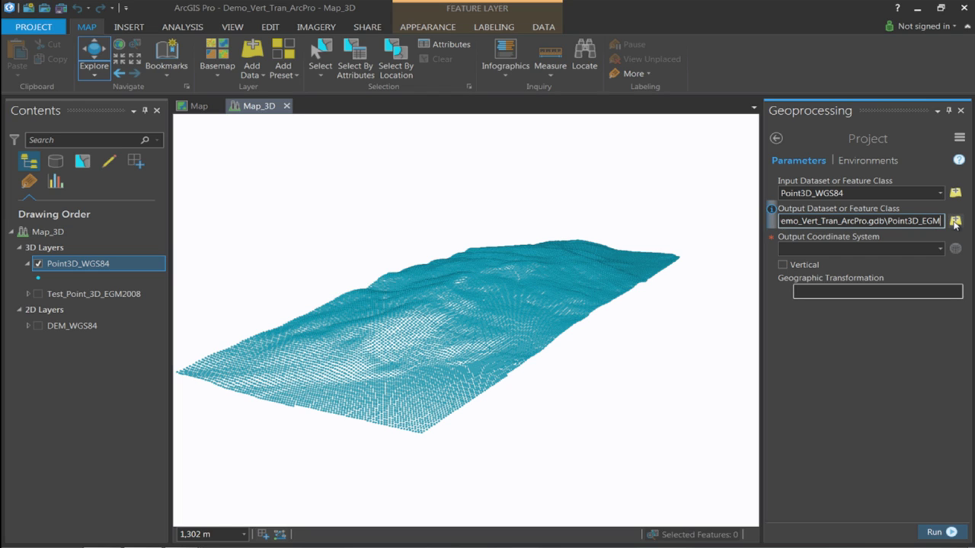
text(2008)
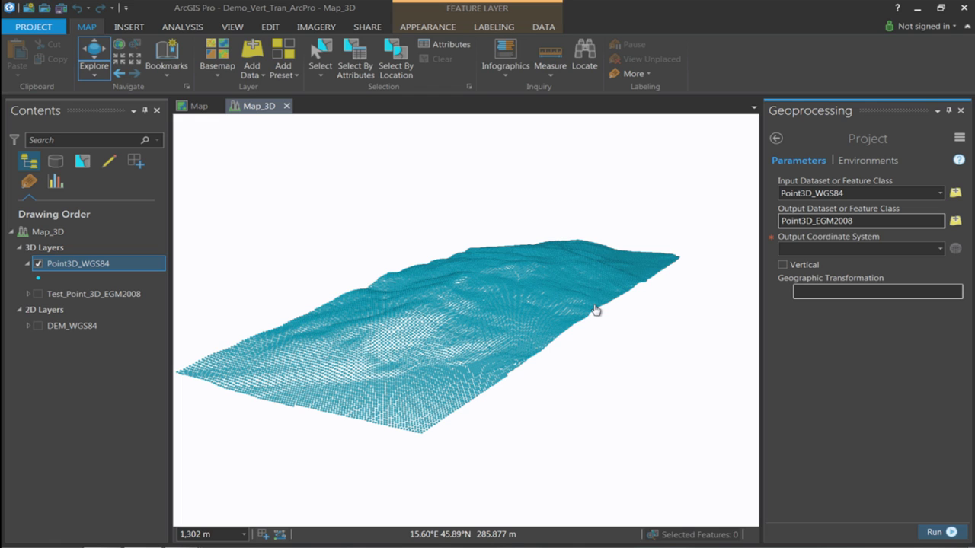
Set the output's XY coordinate system to the World geographic coordinate system WGS 1984
click(956, 249)
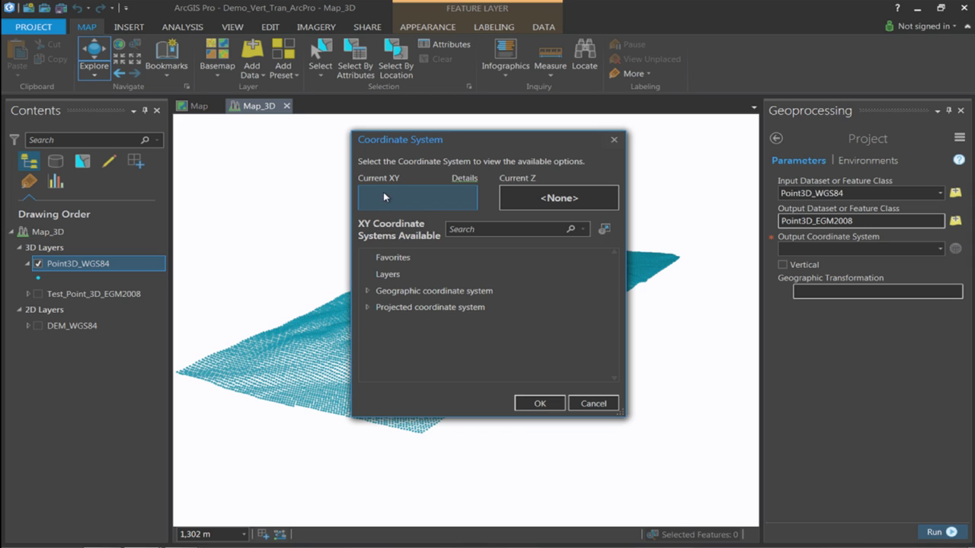
click(367, 292)
scroll(438, 309, down, 3)
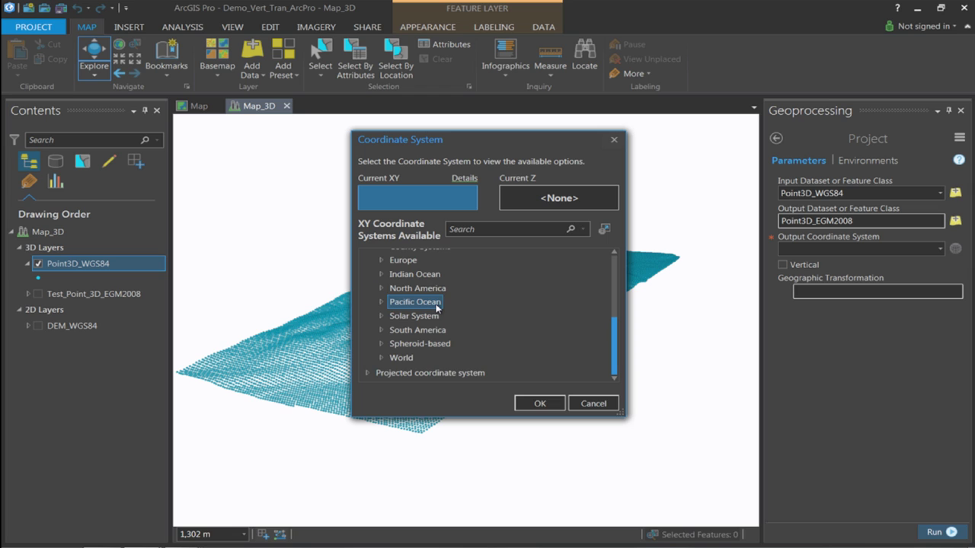
click(382, 358)
scroll(438, 365, down, 3)
scroll(443, 371, down, 1)
click(442, 367)
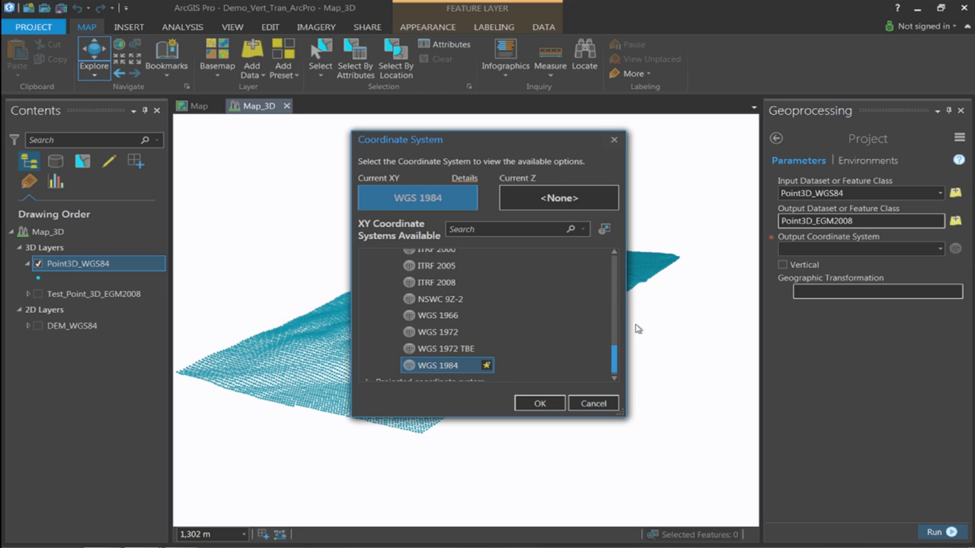
Set the output's Z coordinate system to the World vertical system EGM2008 Geoid and accept the coordinate system definition
click(548, 209)
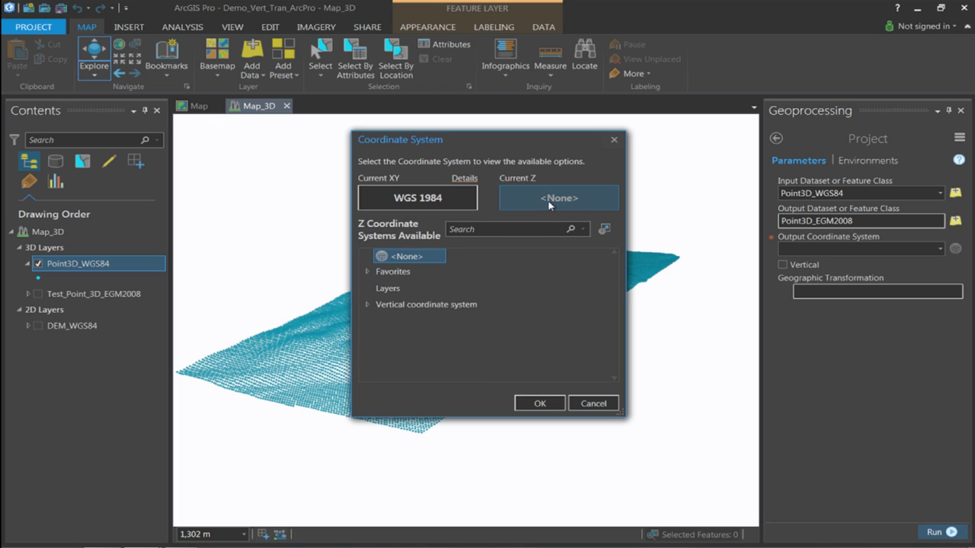
click(368, 305)
scroll(392, 319, down, 3)
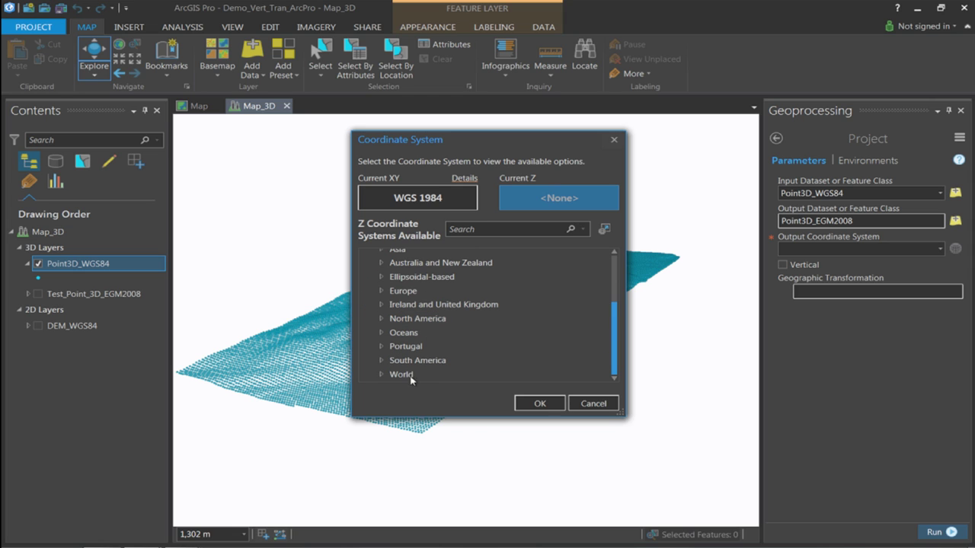
click(381, 375)
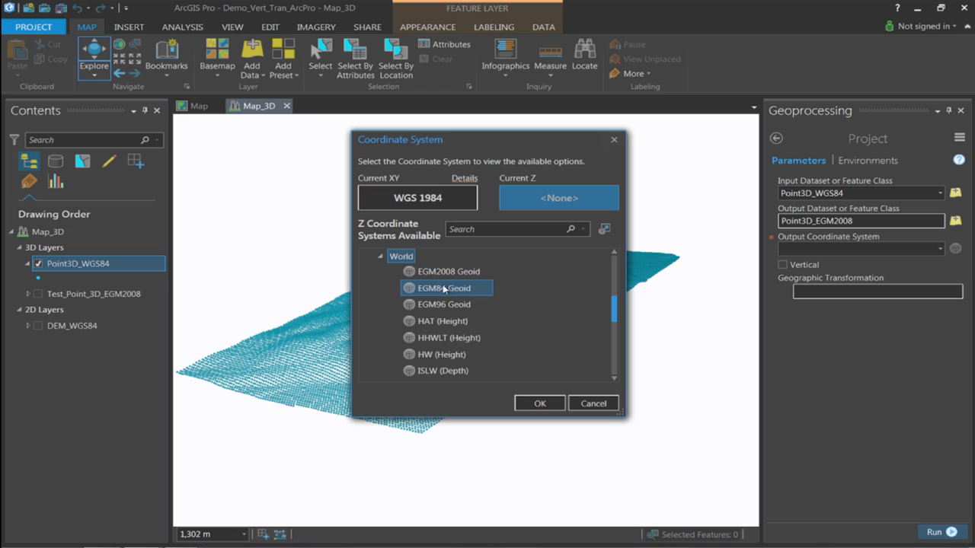
click(445, 277)
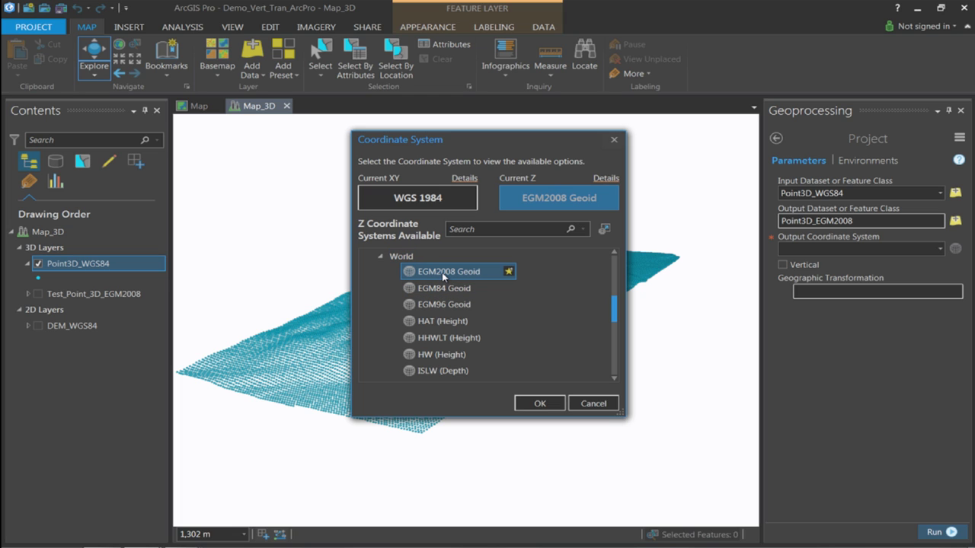
click(540, 405)
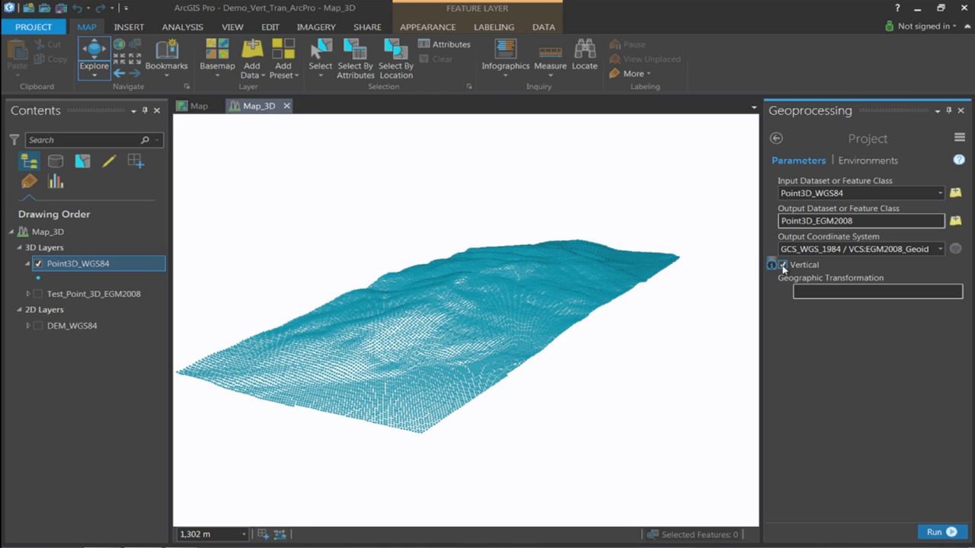
Enable the Vertical option, choose the WGS_1984_To_WGS_1984_EGM2008_2.5x2.5_Height transformation, and run the Project tool
click(782, 265)
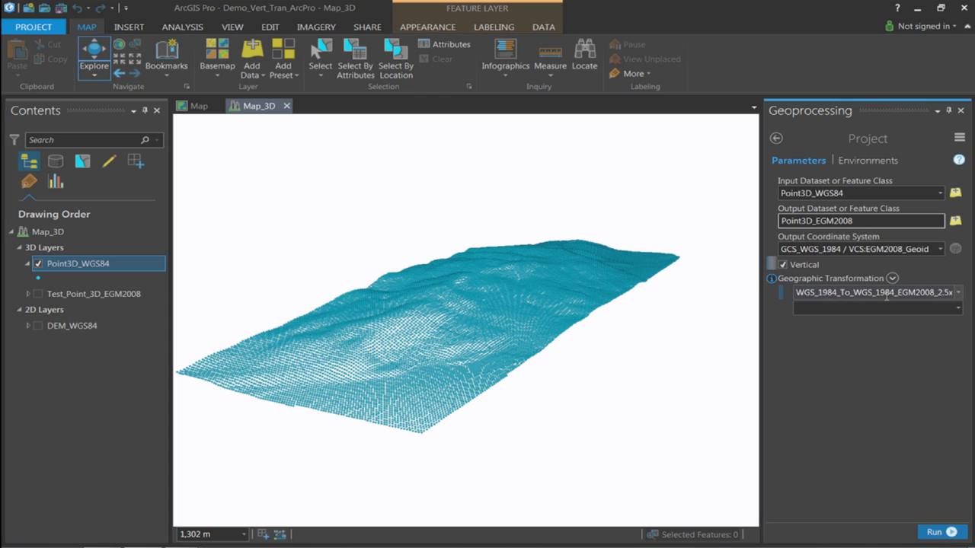
click(959, 293)
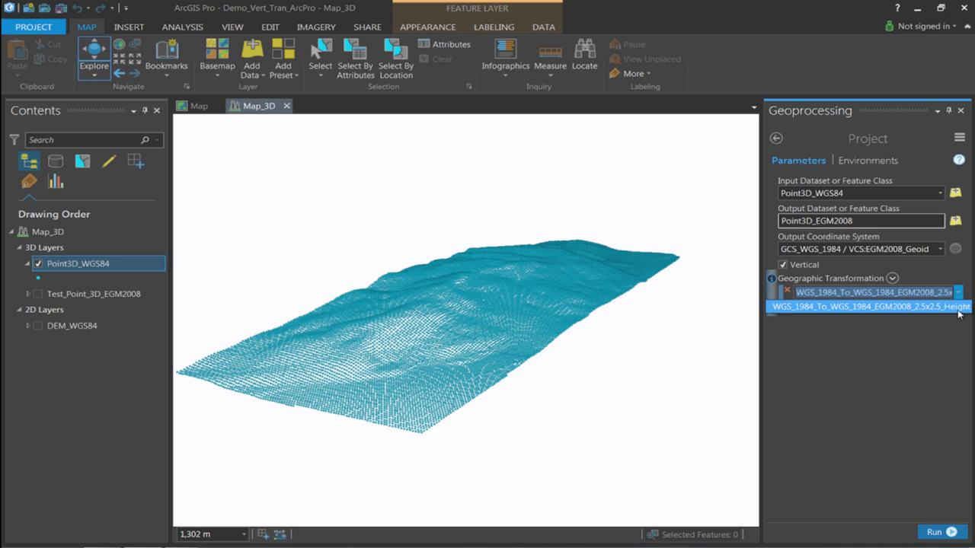
click(875, 307)
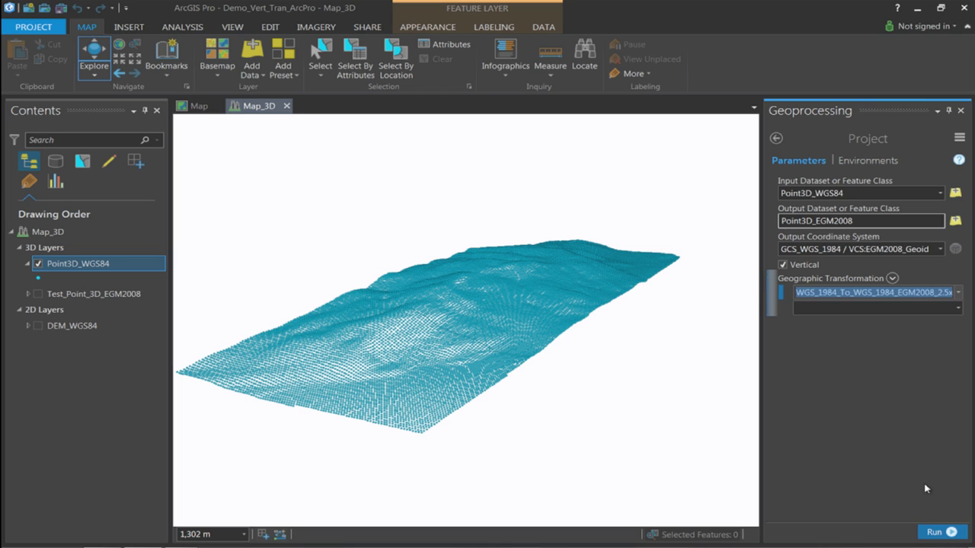
click(937, 533)
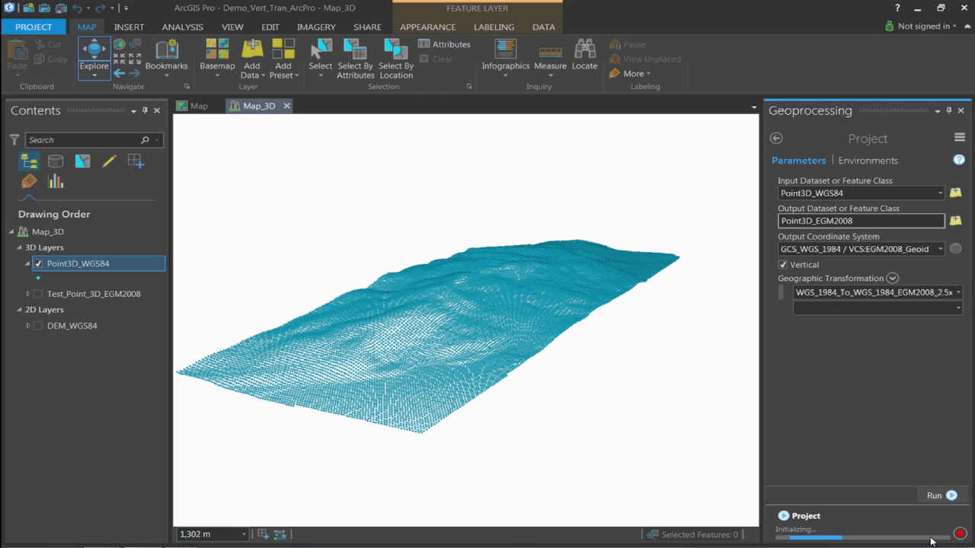
Auto-hide the Geoprocessing pane and recolor the Point3D_EGM2008 point symbols golden yellow
click(937, 110)
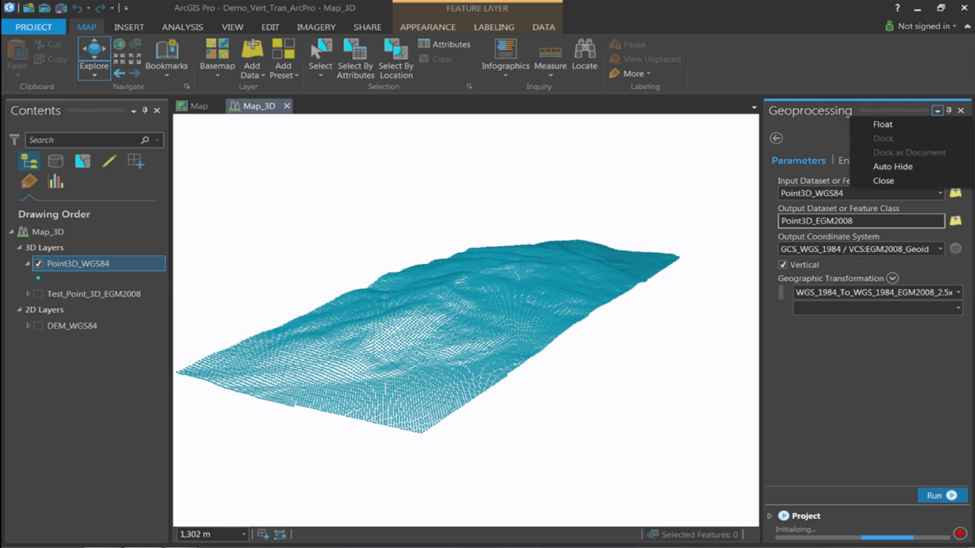
click(937, 110)
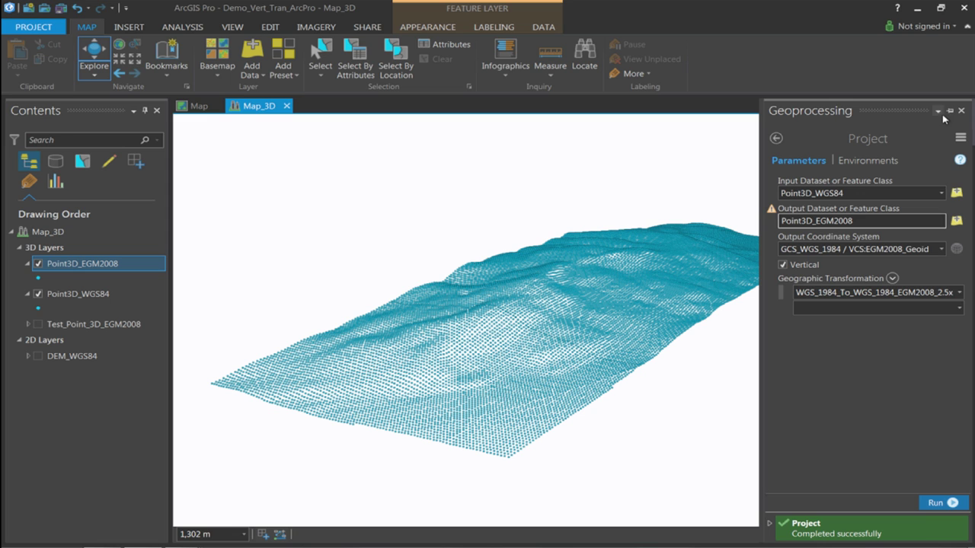
click(949, 111)
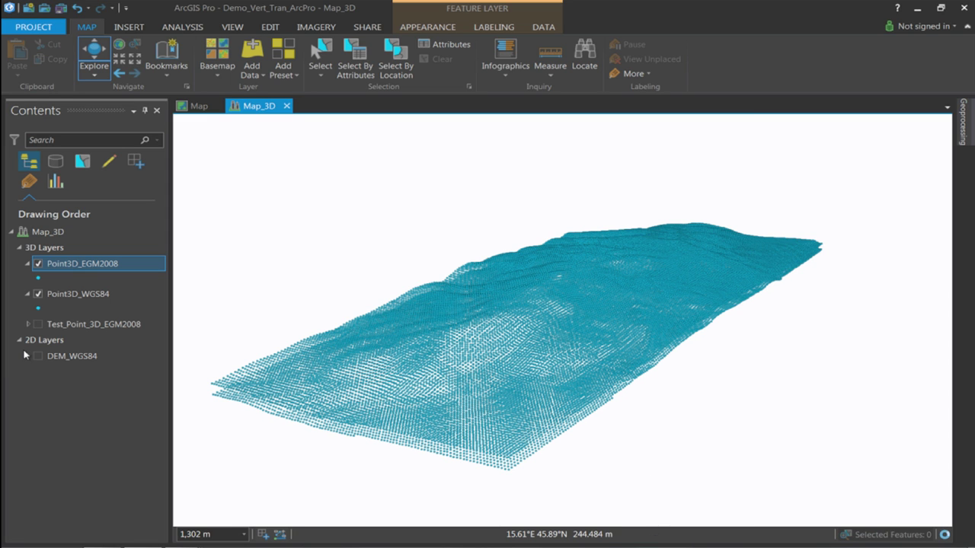
right_click(39, 279)
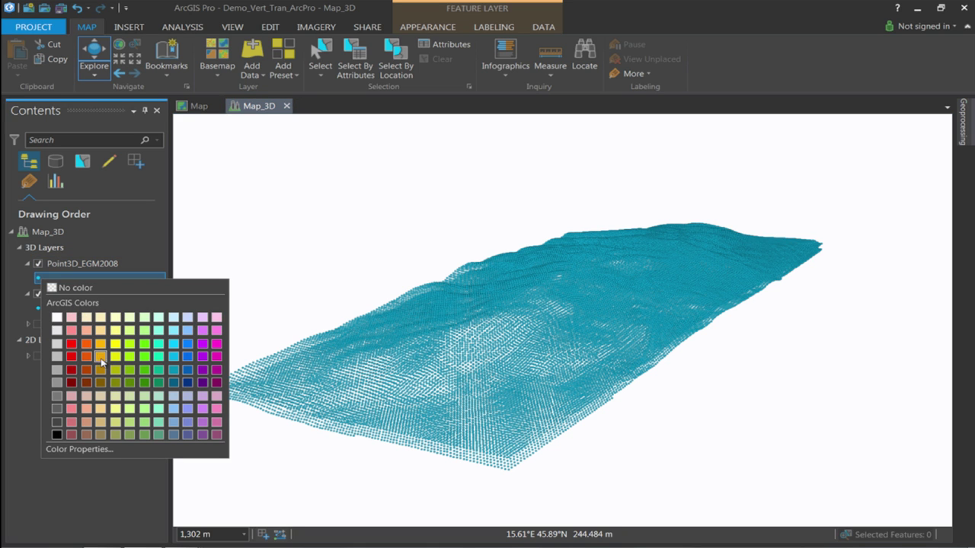
click(102, 357)
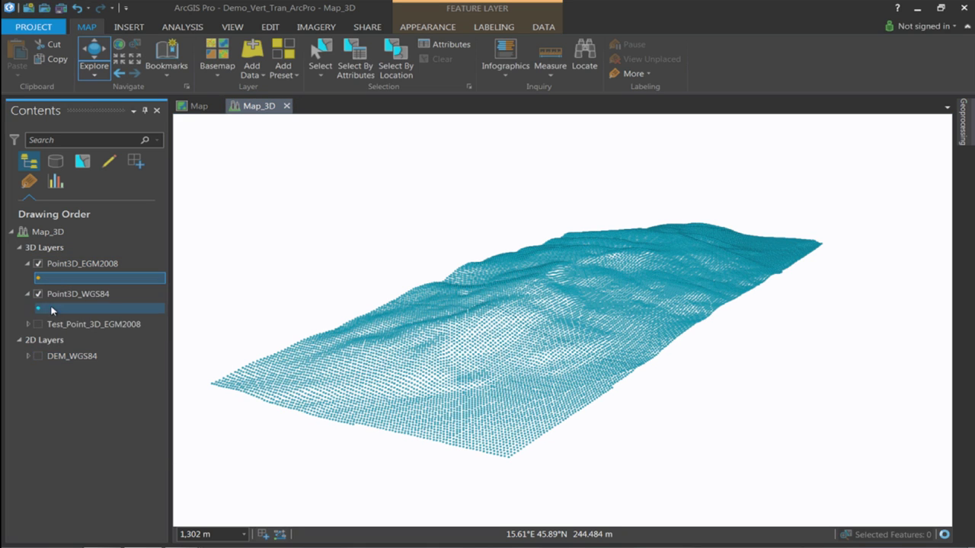
Compare the heights of Point3D_EGM2008 and Point3D_WGS84 by showing each alone and then both together from a lower viewing angle
click(38, 263)
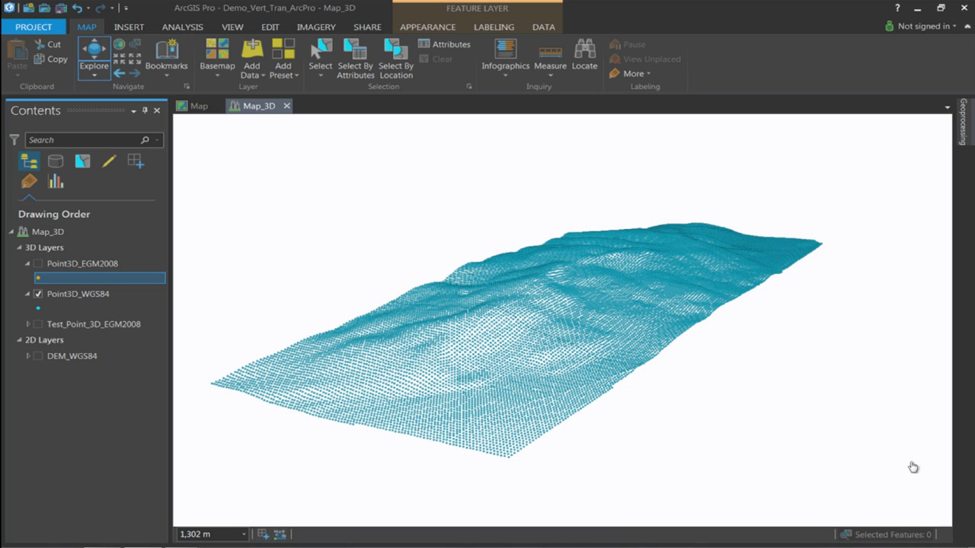
click(38, 264)
click(37, 296)
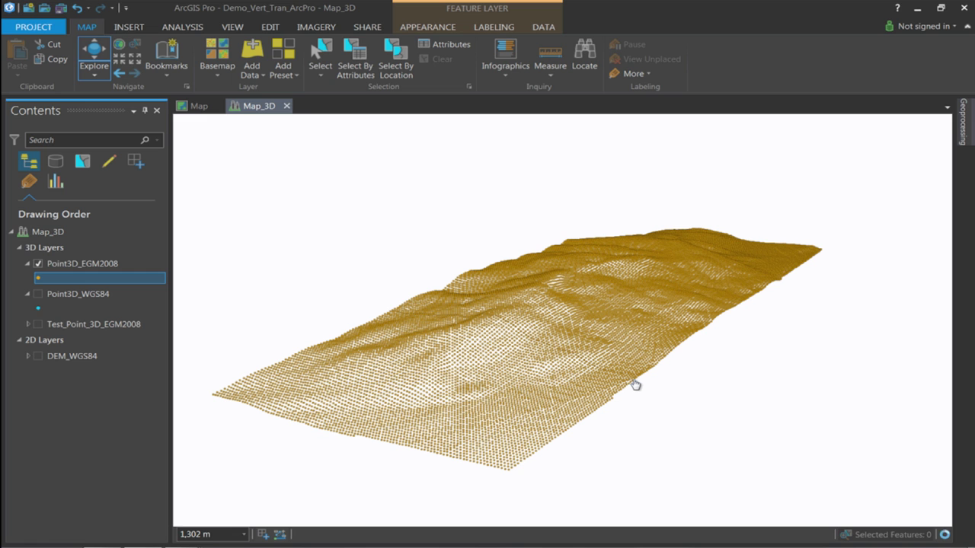
drag(631, 342, 377, 342)
click(38, 295)
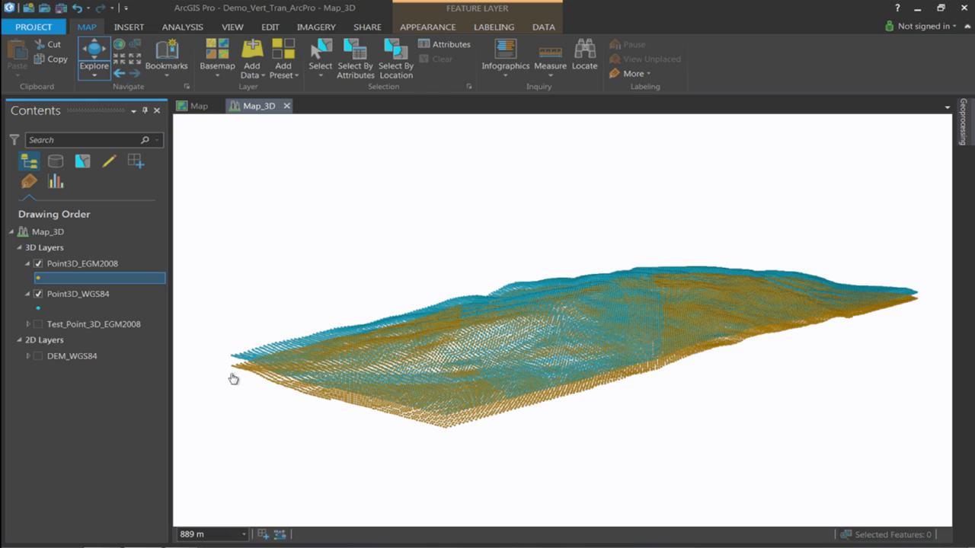
drag(447, 392, 450, 398)
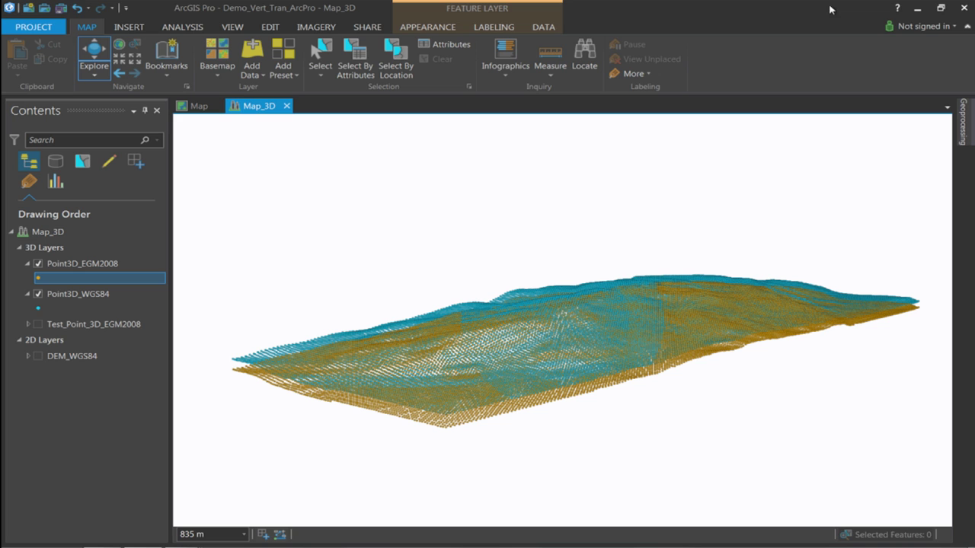
Switch back to the slide presentation and advance from the Vertical Transformations demo slide to the Resources slide
key(super+Tab)
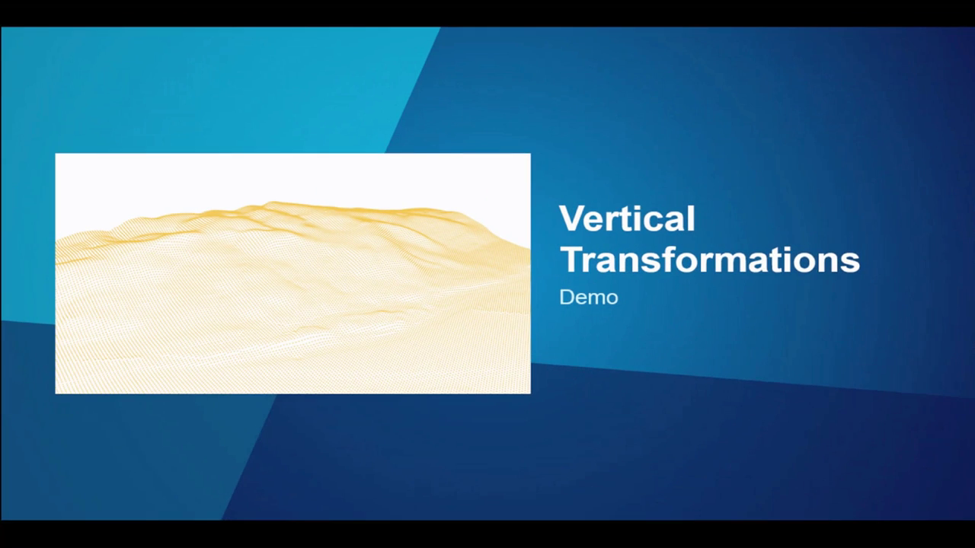
key(Right)
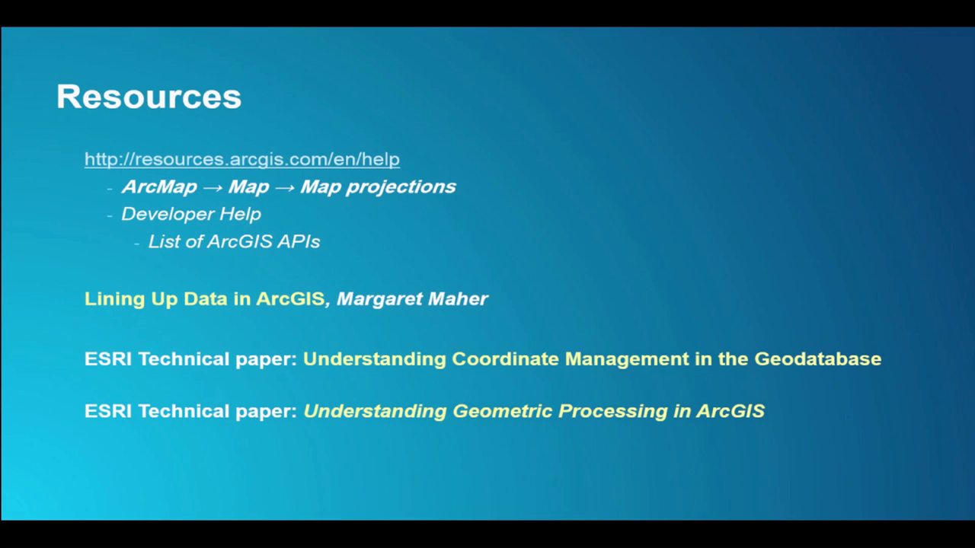